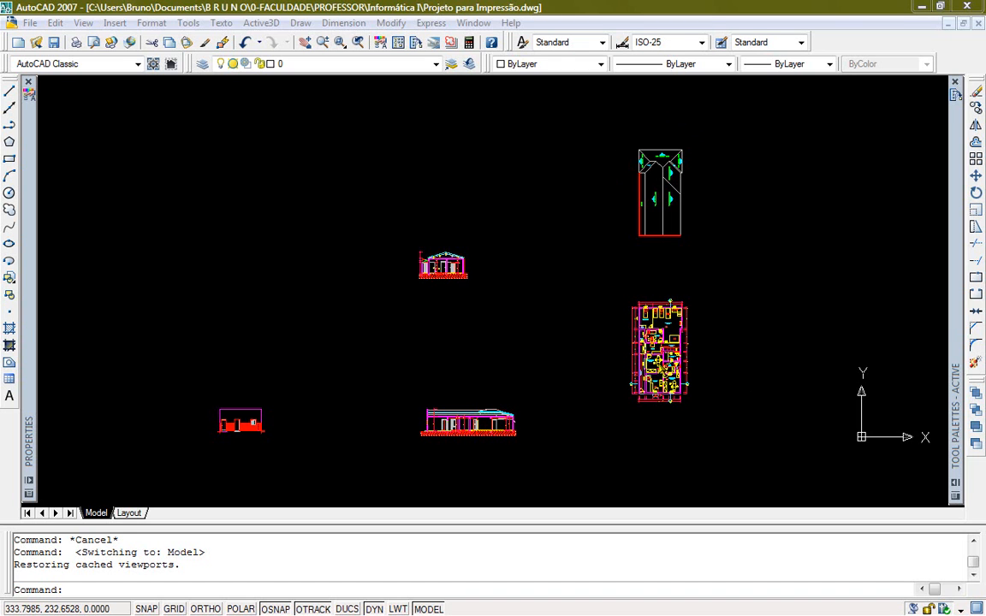
Step: Look over the plans, sections and elevation in model space, and open the Layout containing the title-block sheet
scroll(659, 326, "up", 5)
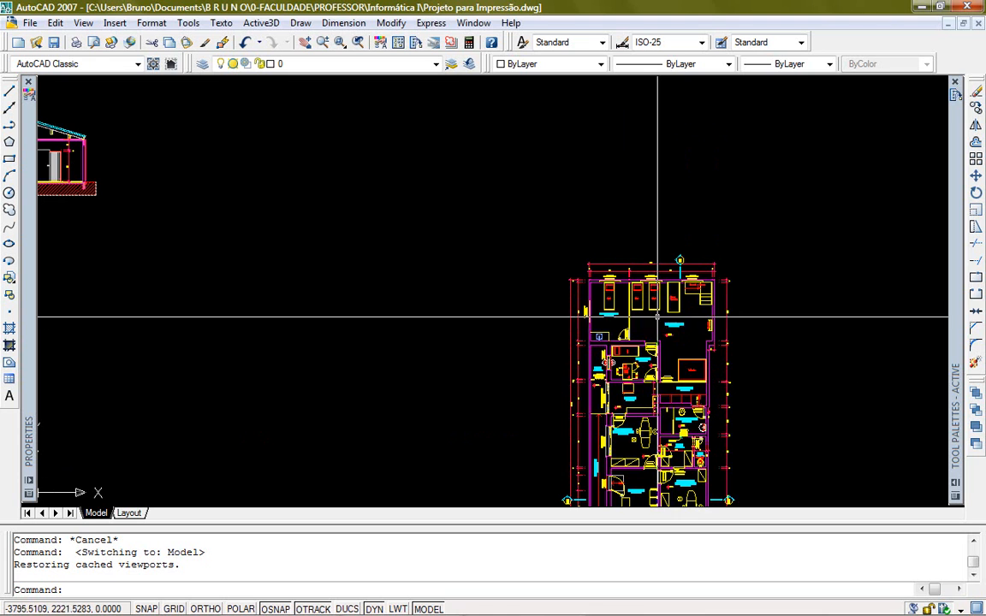
middle_click_drag(658, 294, 685, 190)
scroll(628, 263, "down", 4)
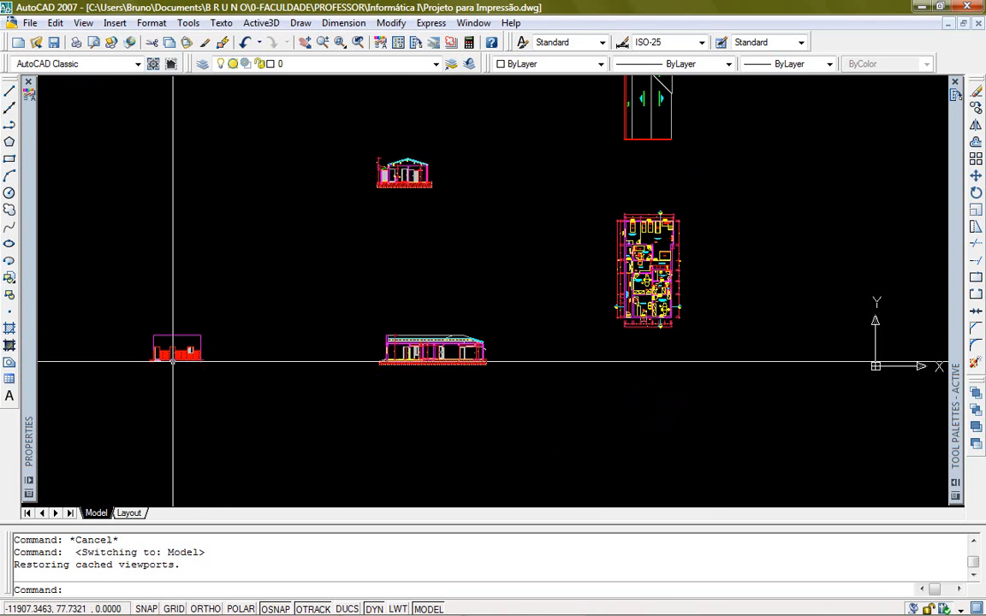
mouse_move(536, 212)
middle_mouse_down()
mouse_move(535, 356)
mouse_move(573, 291)
middle_mouse_up()
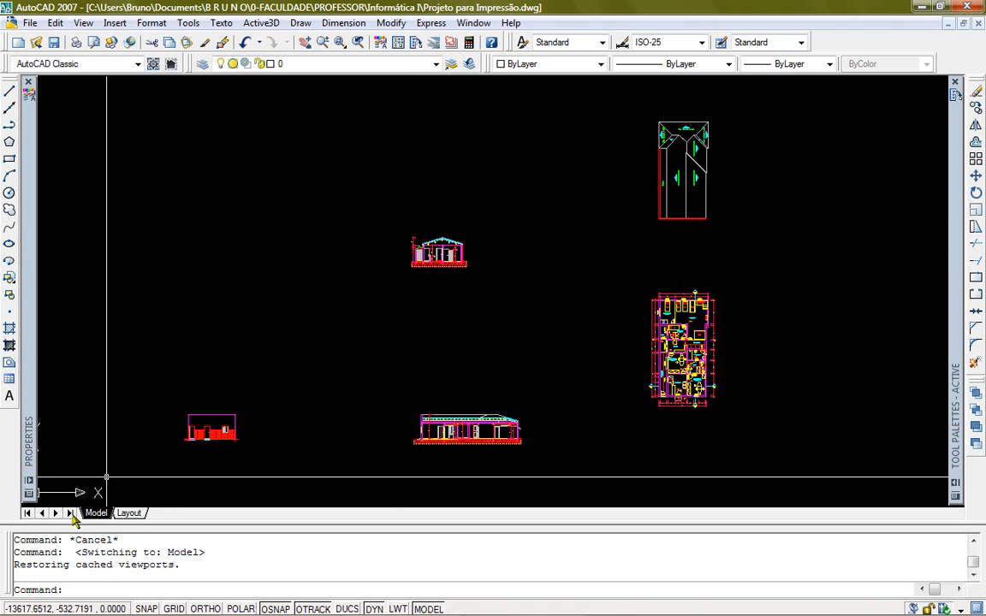
left_click(128, 513)
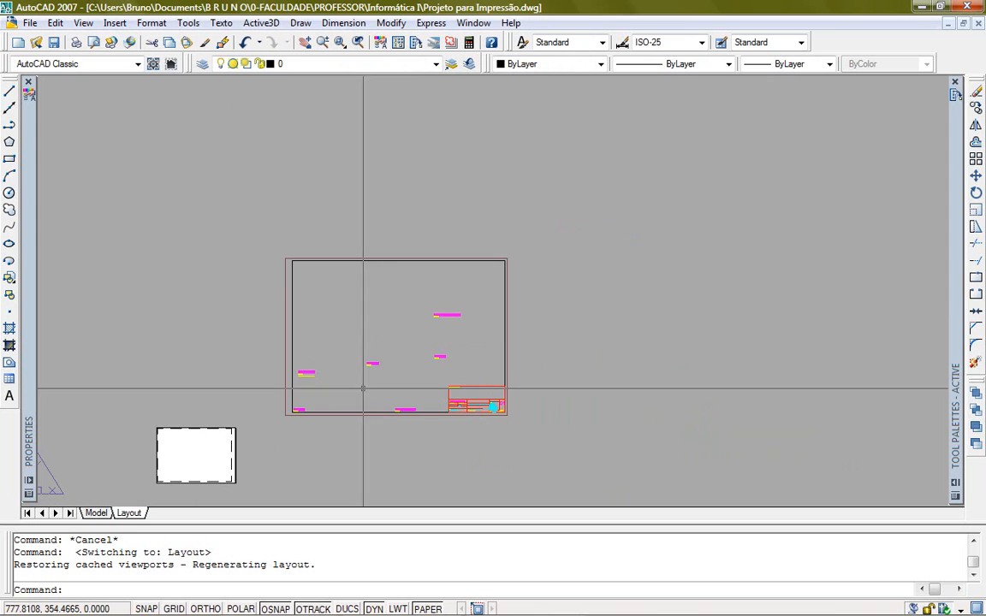
scroll(345, 391, "up", 2)
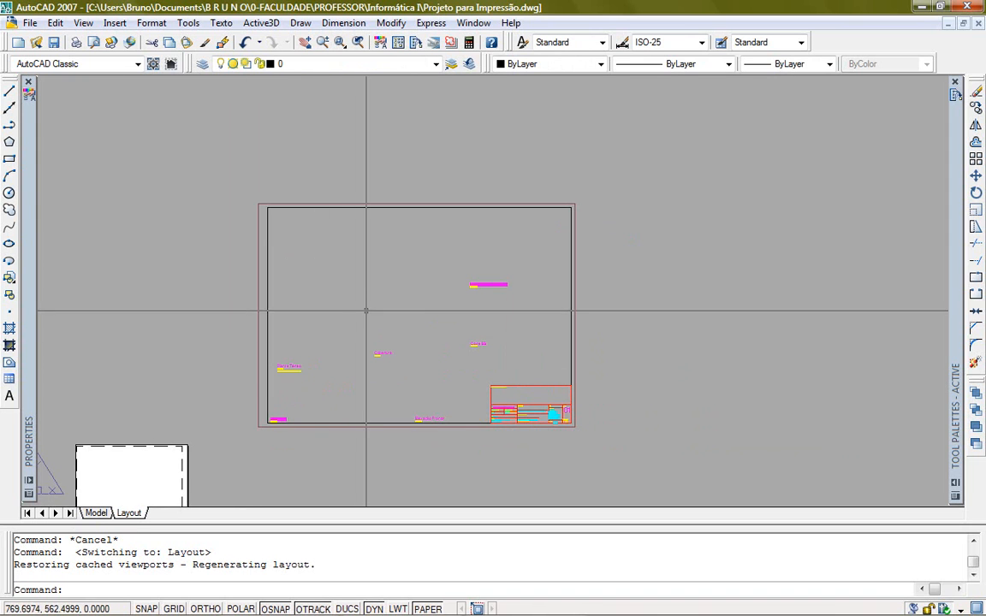
scroll(363, 293, "up", 2)
middle_click_drag(361, 300, 405, 269)
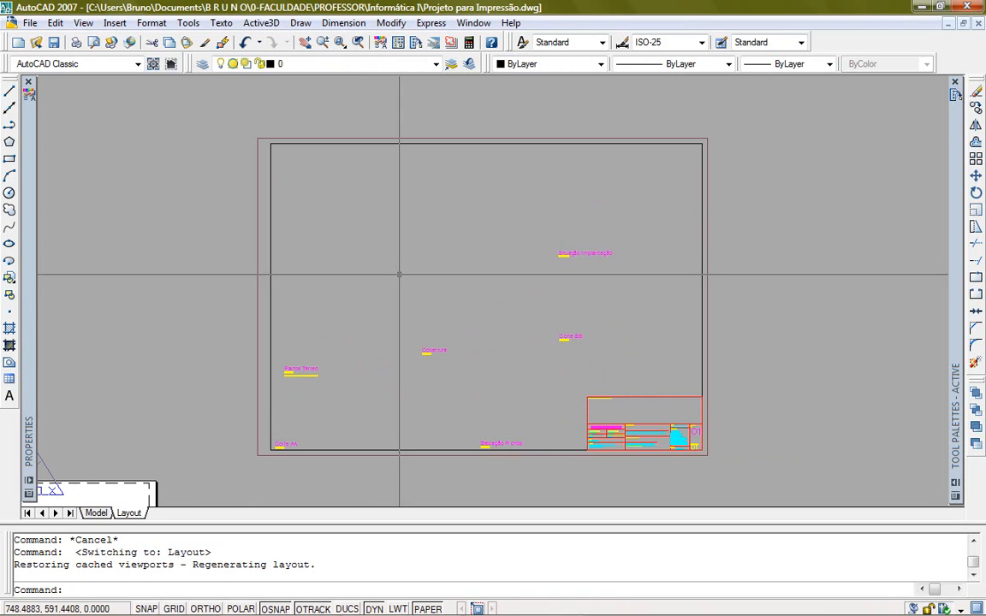
Step: Measure the outer sheet frame diagonally from its lower-left corner to its upper-right corner
left_click(289, 210)
left_click(239, 233)
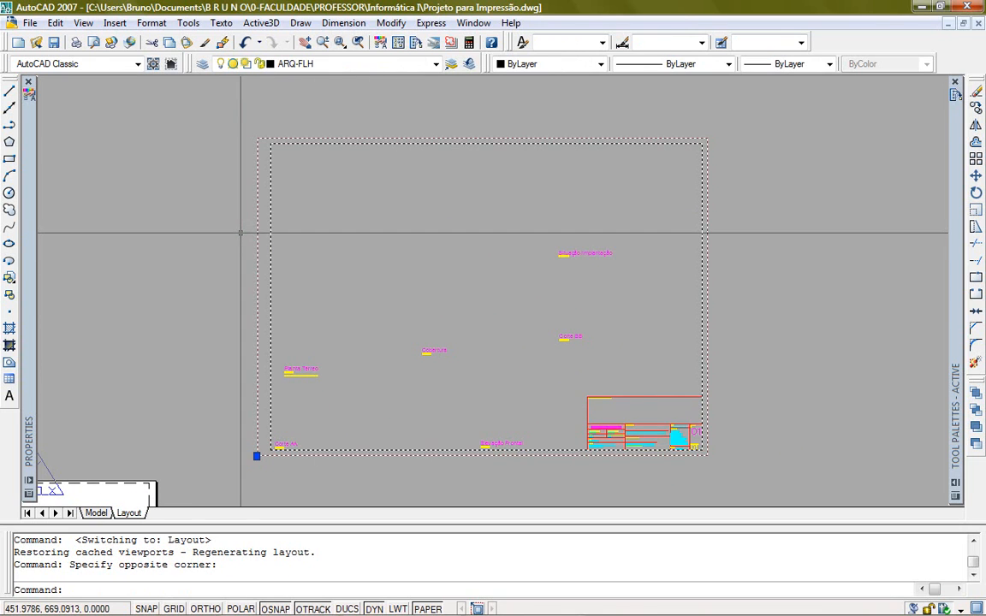
key("Escape")
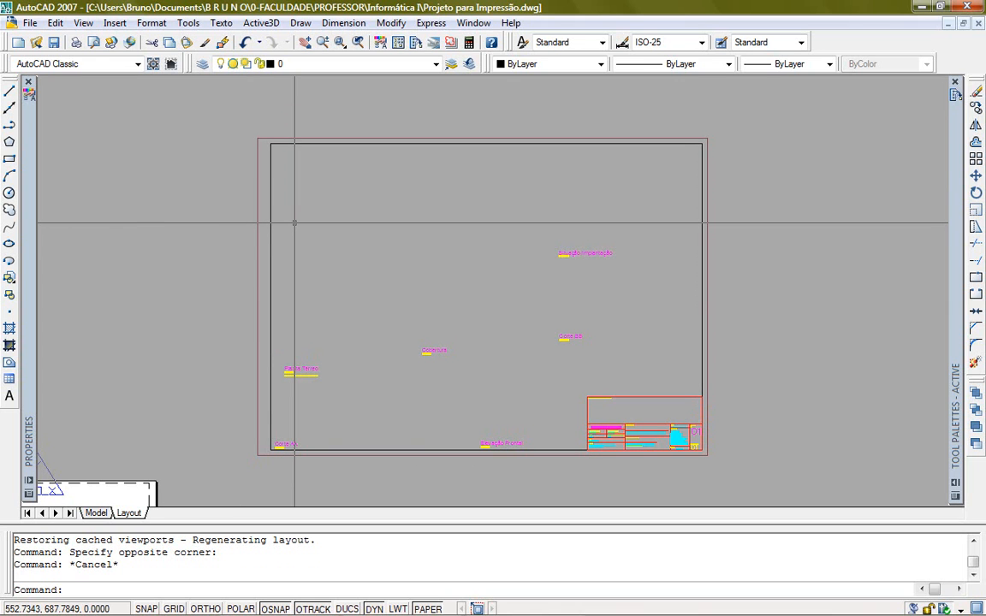
type("di")
key("Return")
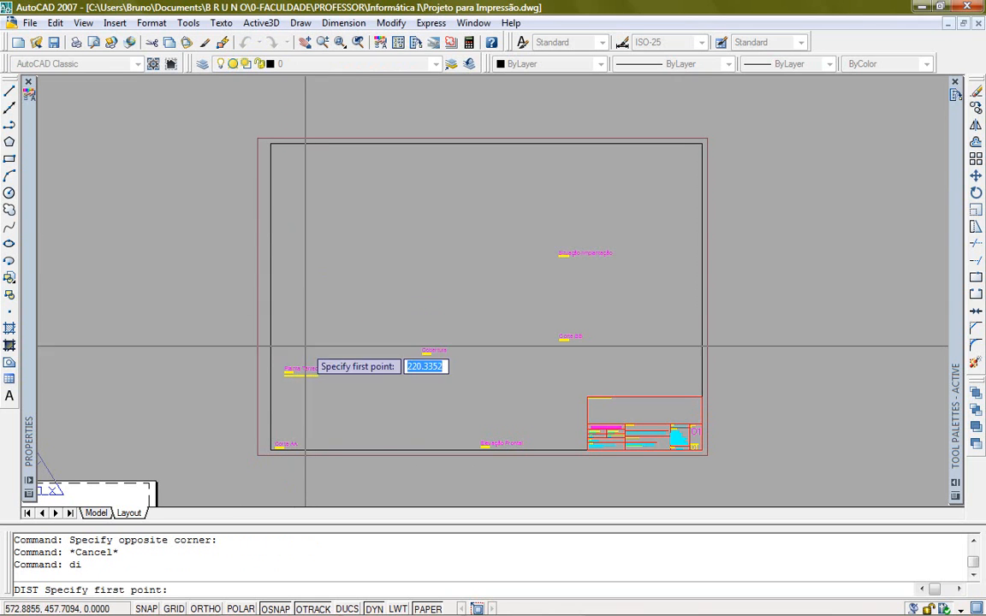
left_click(270, 448)
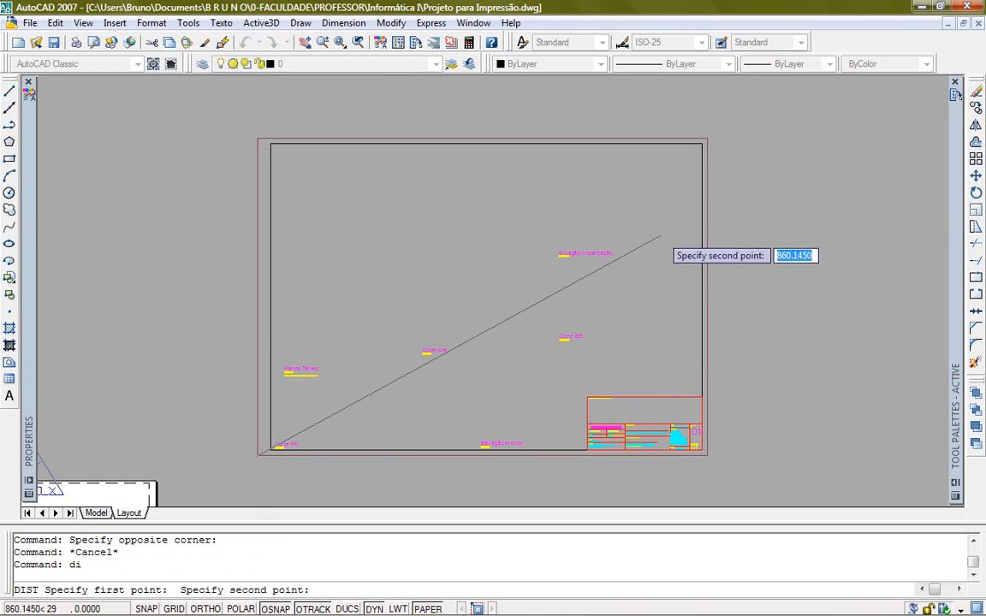
left_click(712, 139)
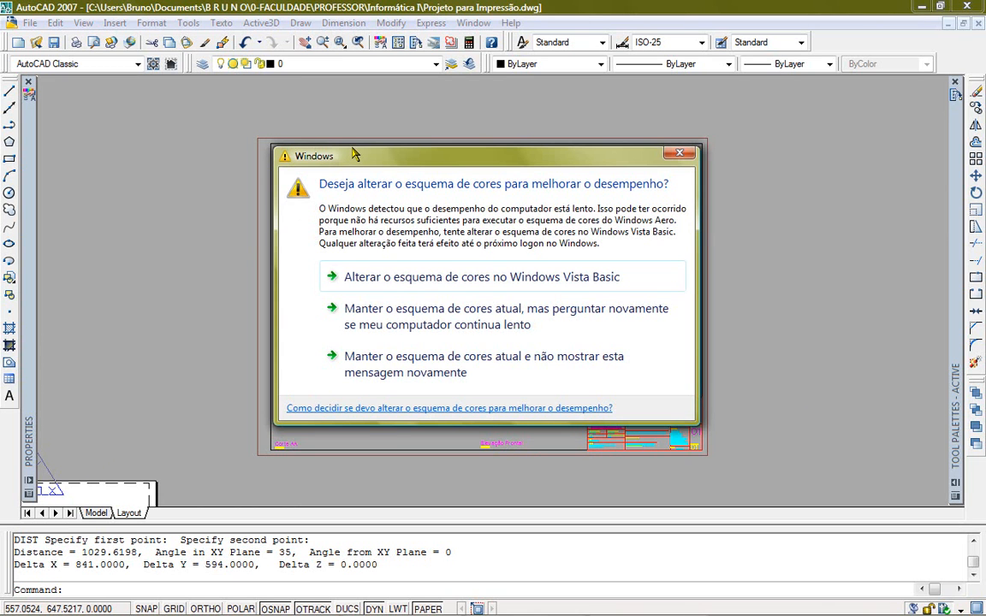
left_click_drag(356, 154, 249, 67)
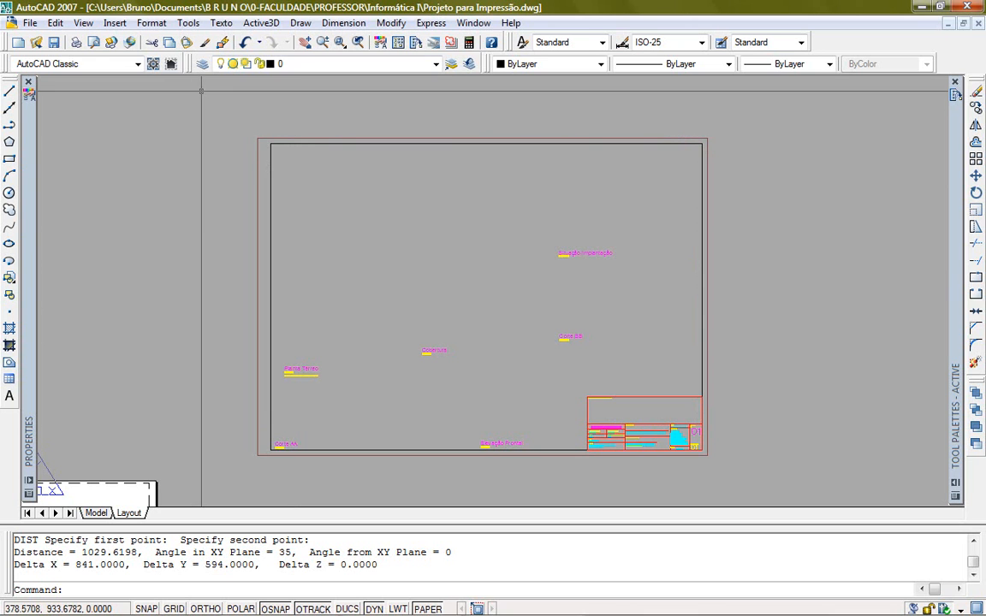
Step: Create a single rectangular viewport in the empty area to the left of the title-block sheet
left_click(83, 23)
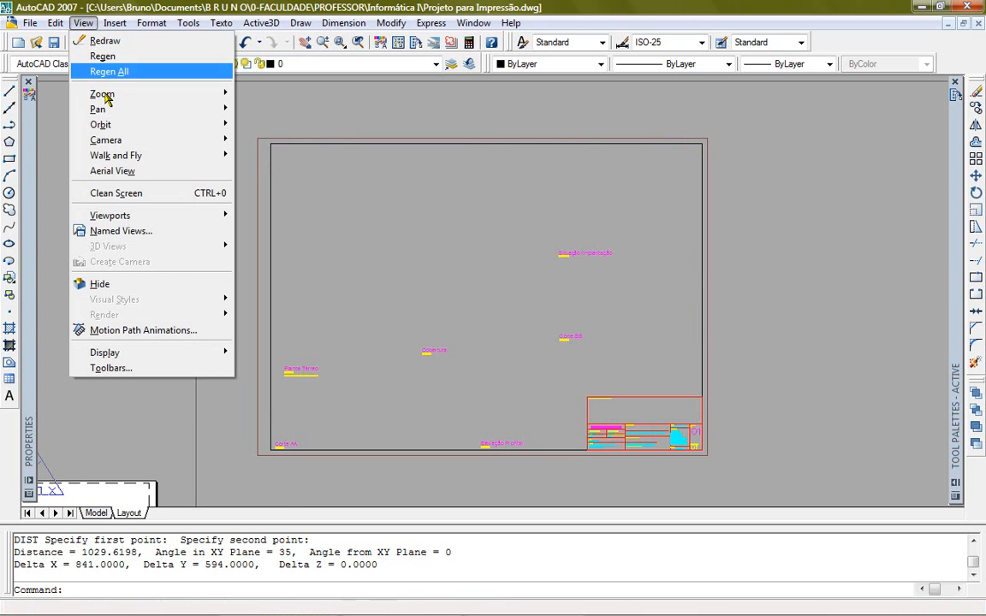
mouse_move(131, 217)
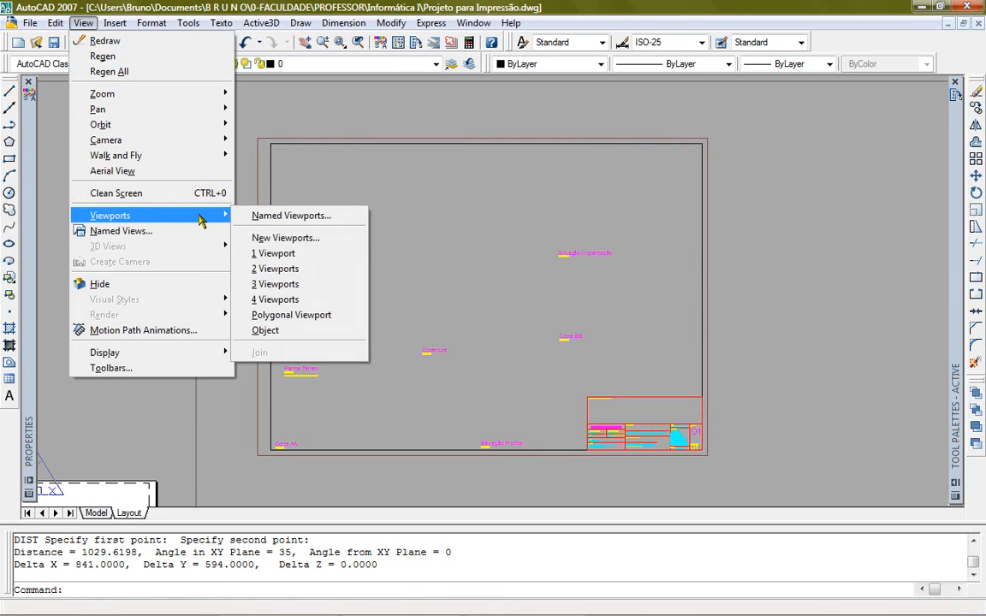
left_click(275, 254)
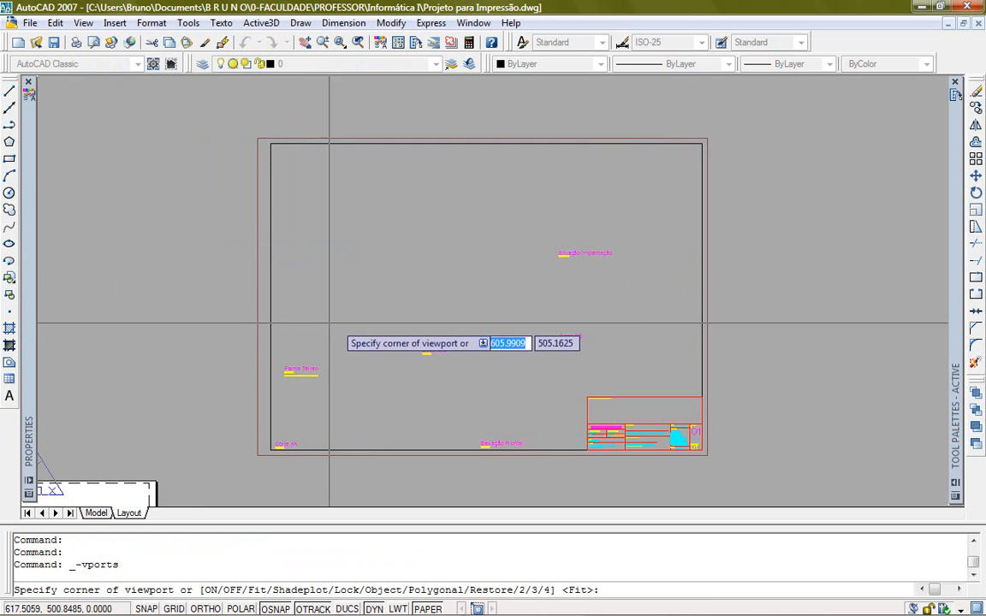
middle_click_drag(347, 310, 530, 304)
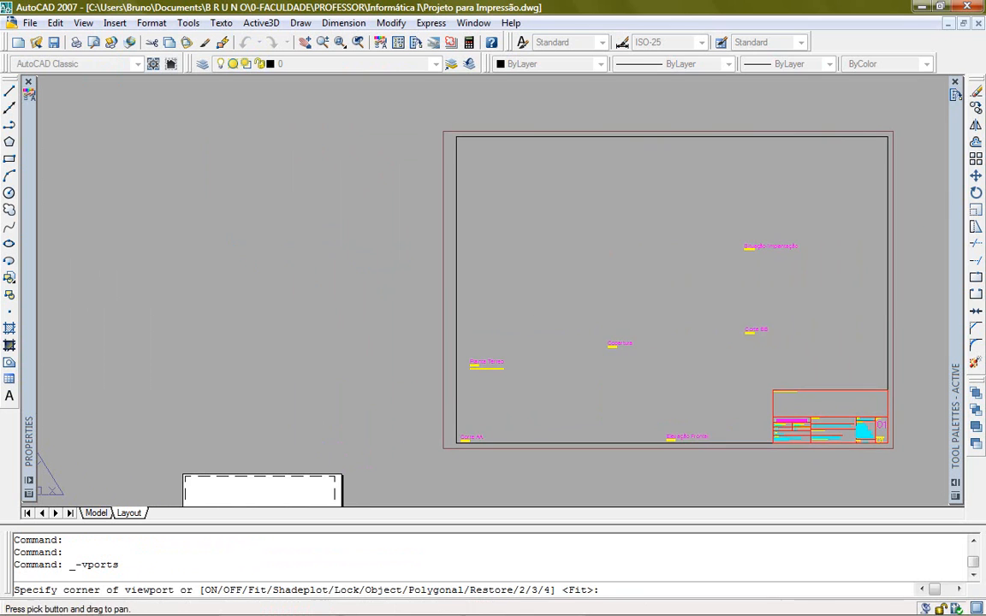
left_click(139, 348)
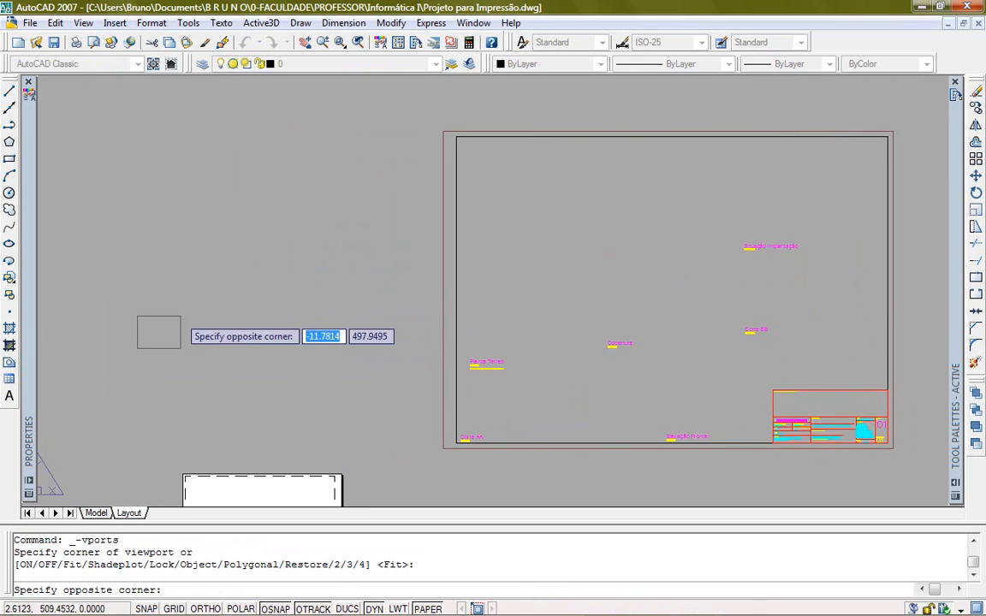
left_click(358, 117)
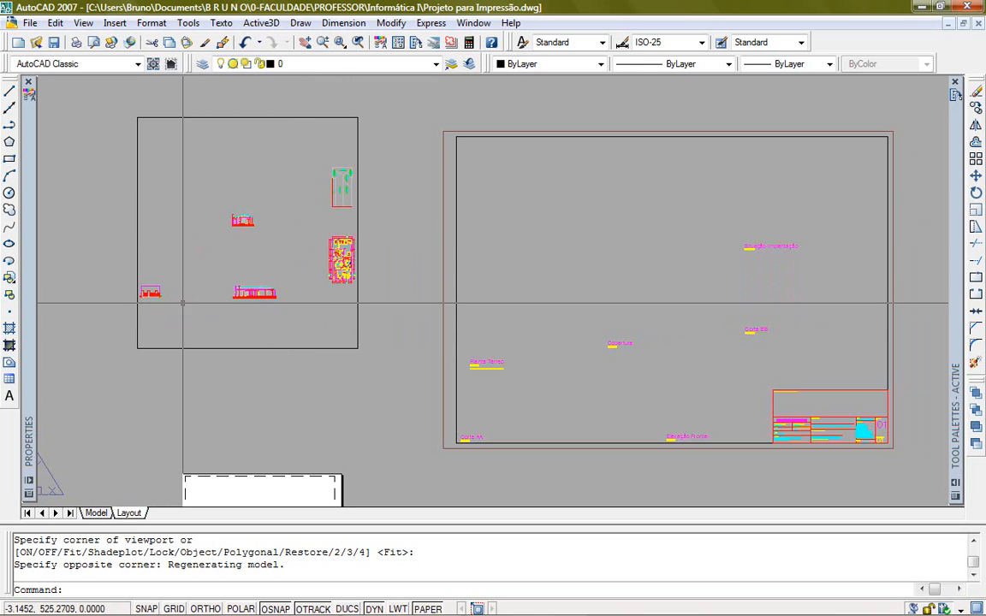
Step: Move the new viewport to the left, farther away from the title-block sheet
middle_click_drag(266, 270, 285, 306)
scroll(307, 252, "down", 1)
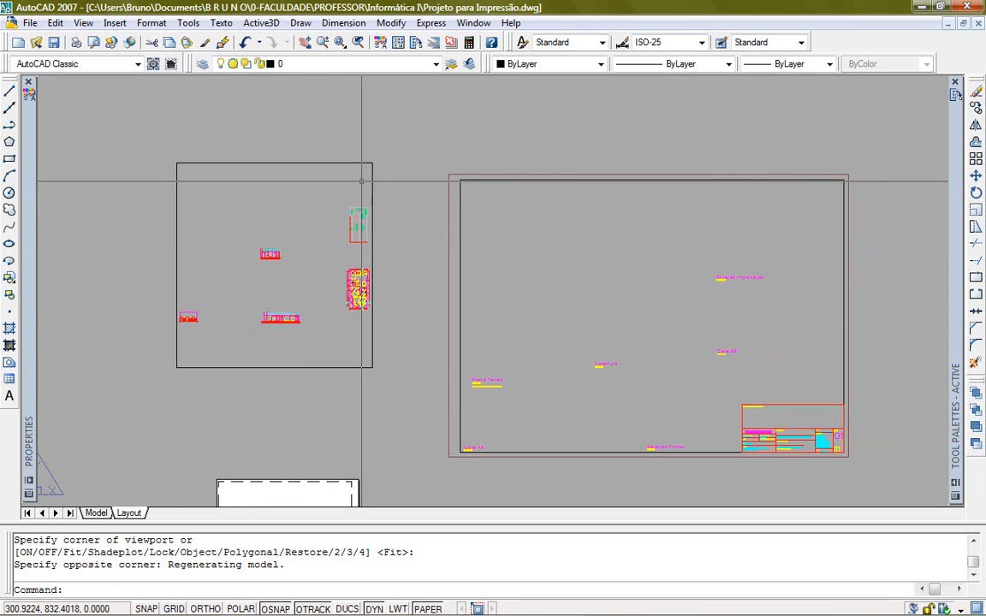
scroll(371, 182, "down", 2)
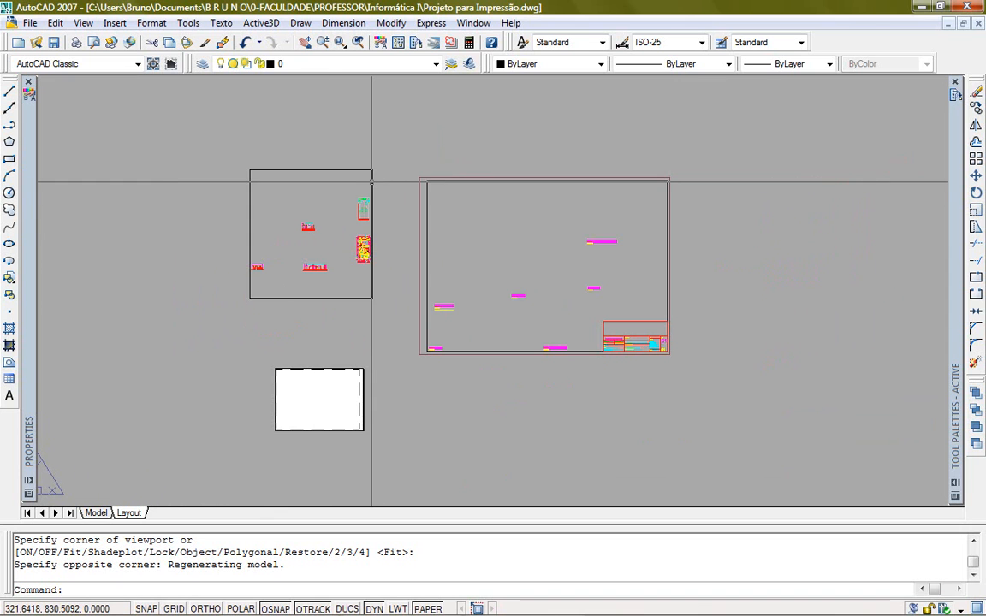
left_click(371, 181)
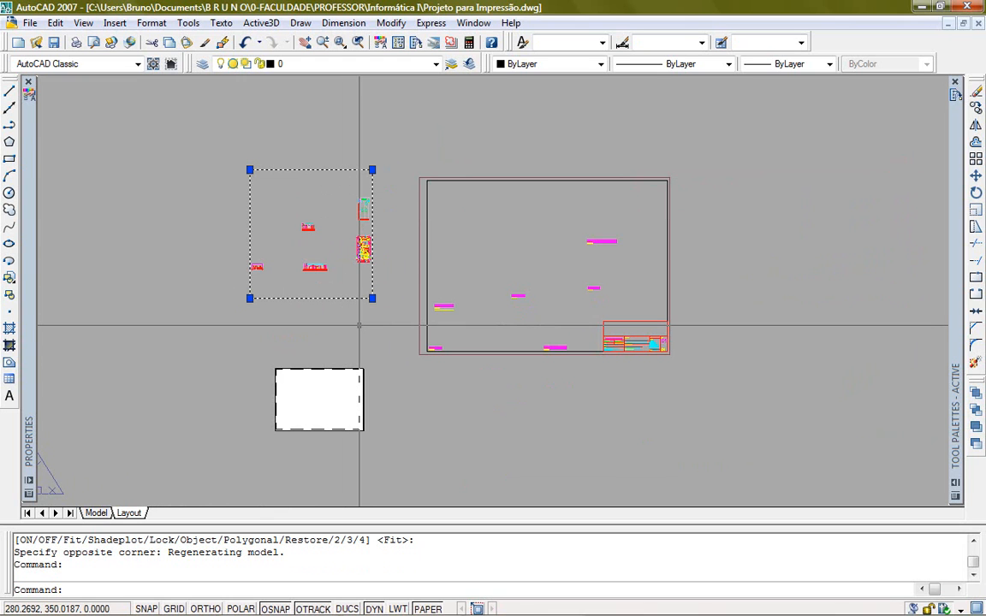
type("m")
key("Return")
left_click(342, 303)
left_click(246, 301)
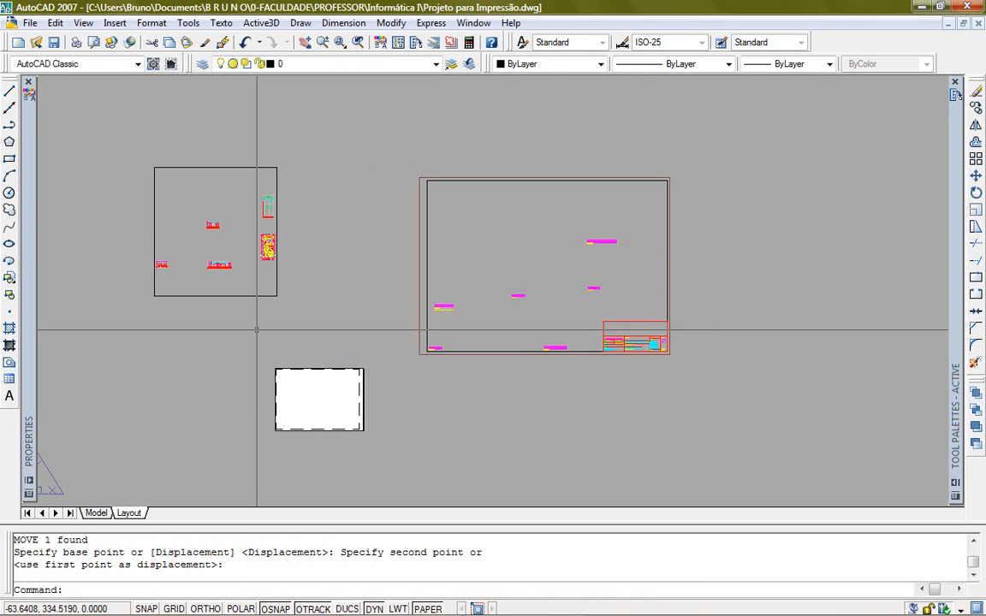
Step: Move the viewport back toward the title-block sheet, and move it again up and to the left
left_click(244, 297)
key("Return")
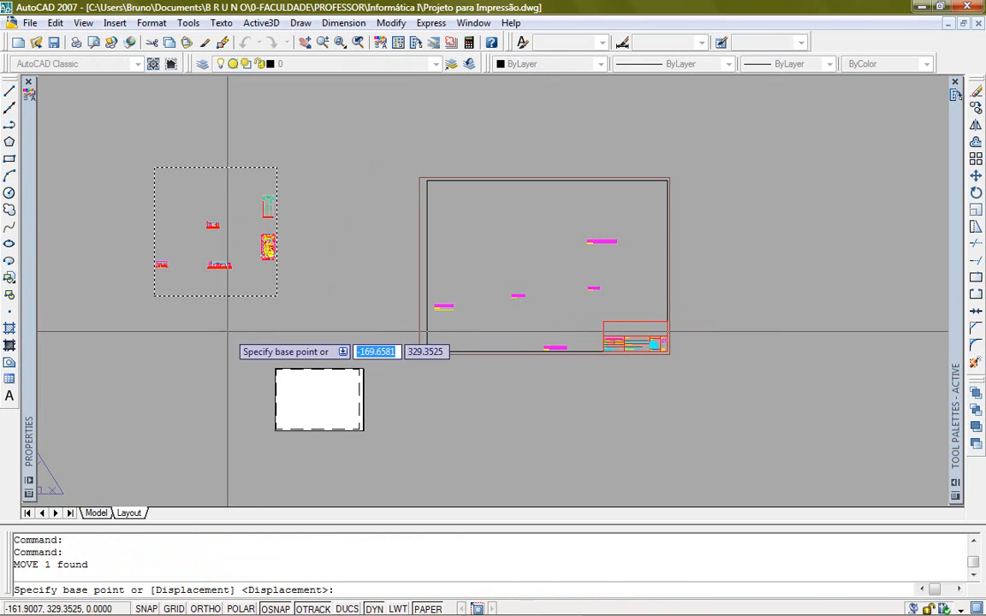
left_click(228, 331)
left_click(325, 326)
left_click(316, 292)
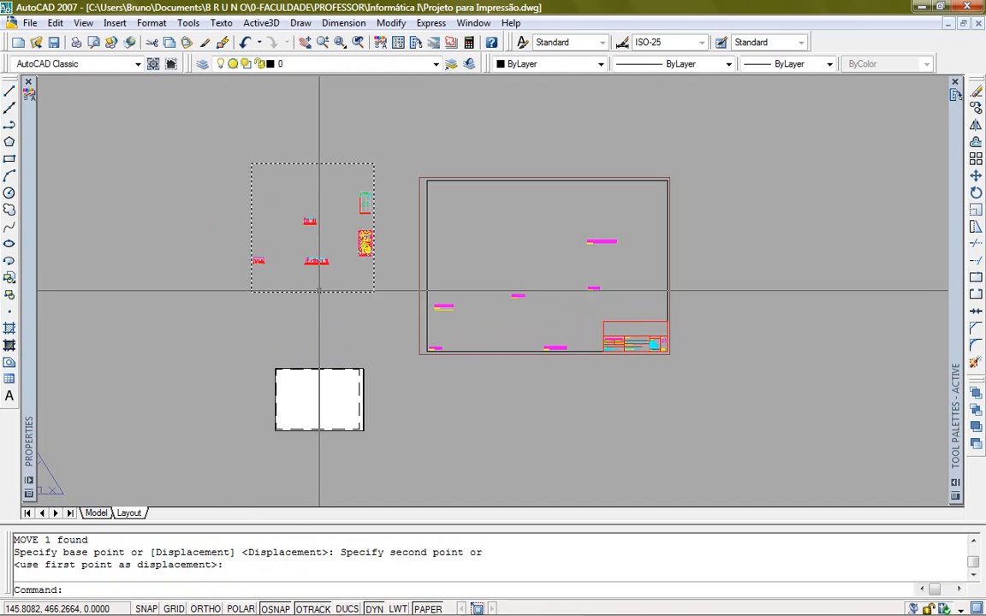
key("Return")
left_click(209, 341)
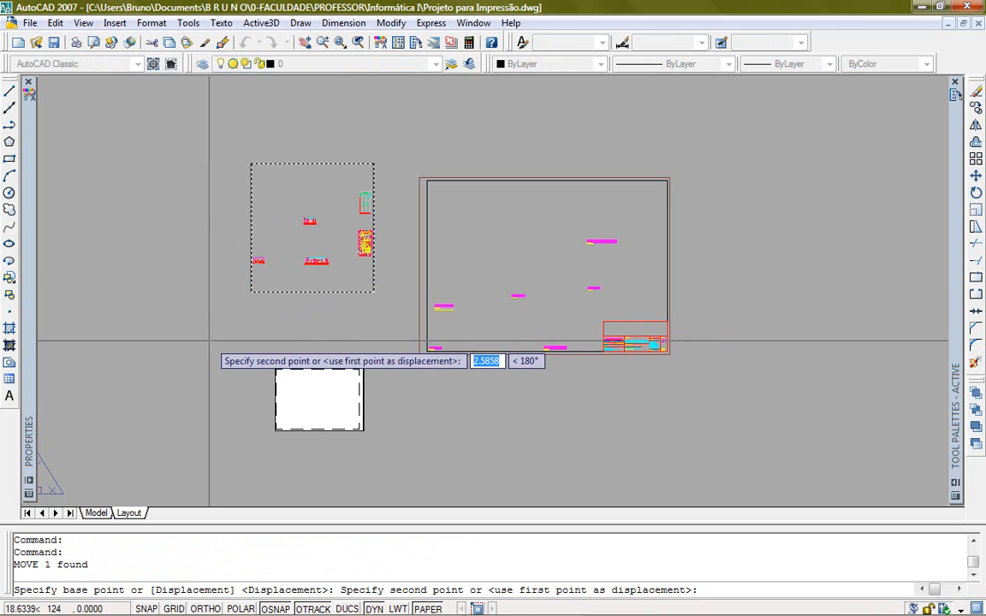
left_click(183, 276)
Step: Delete the viewport and check the drawings in model space before returning to the Layout
left_click(274, 227)
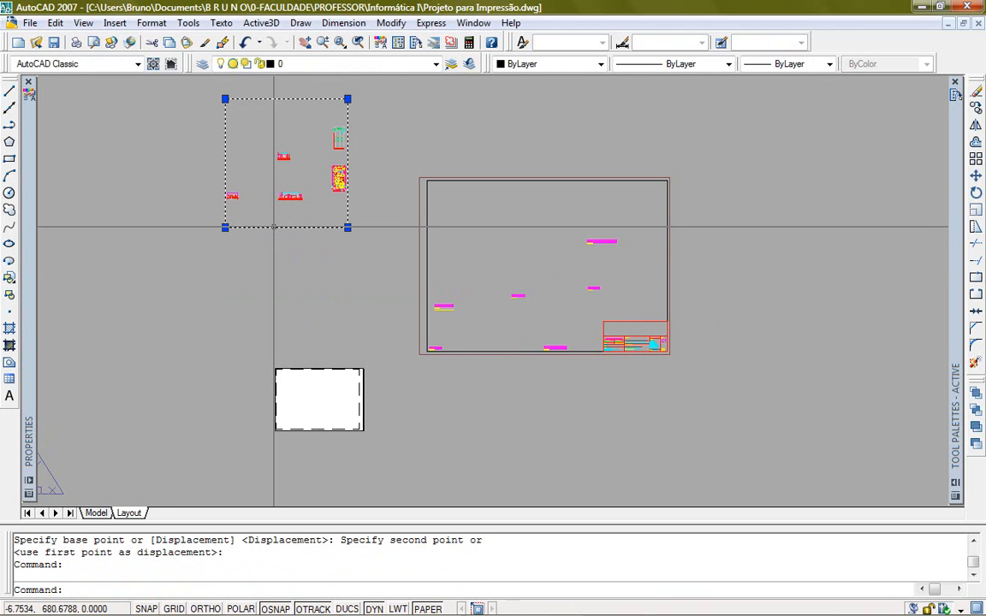
key("Delete")
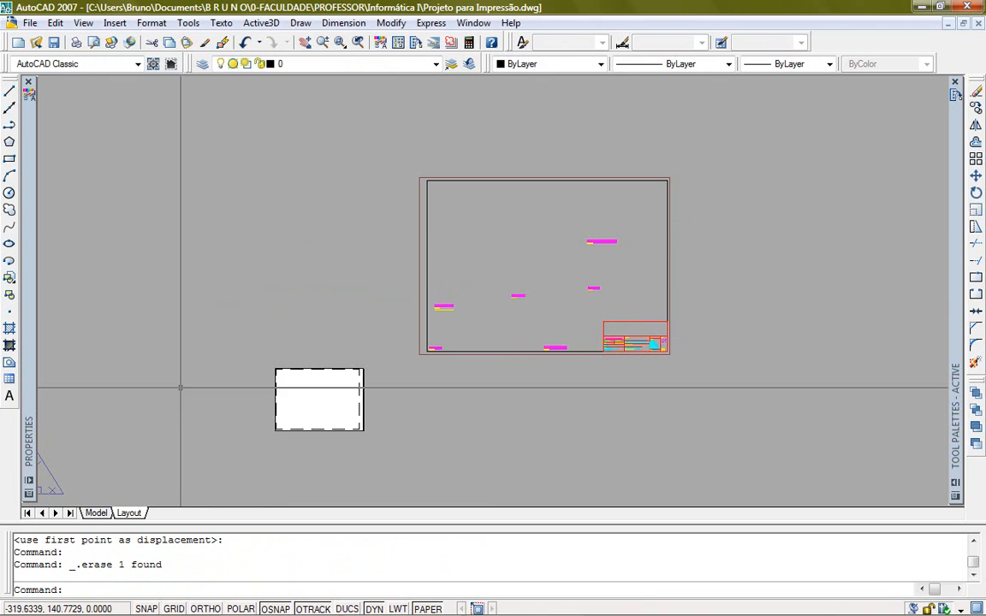
left_click(96, 513)
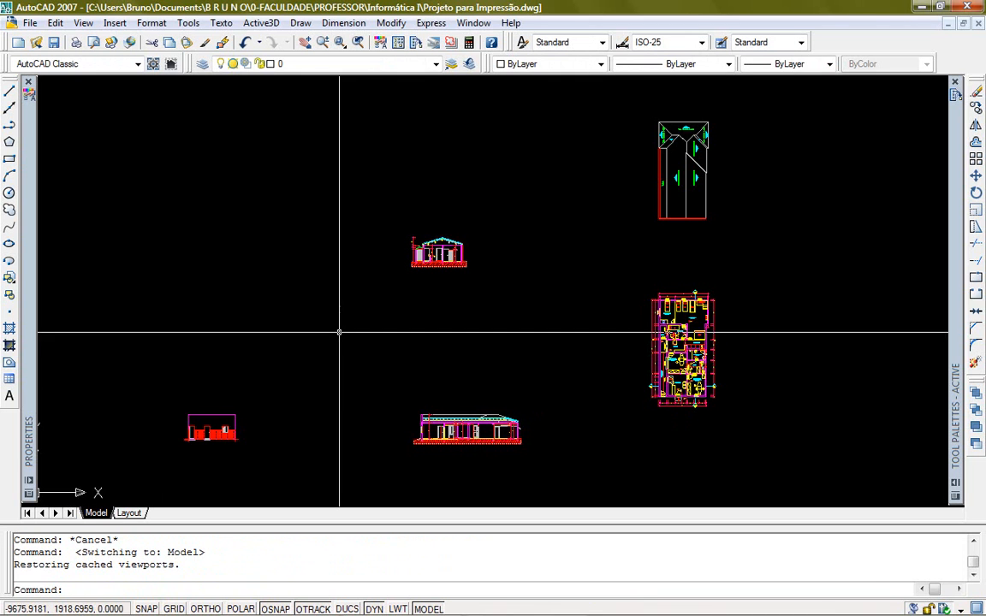
left_click(128, 513)
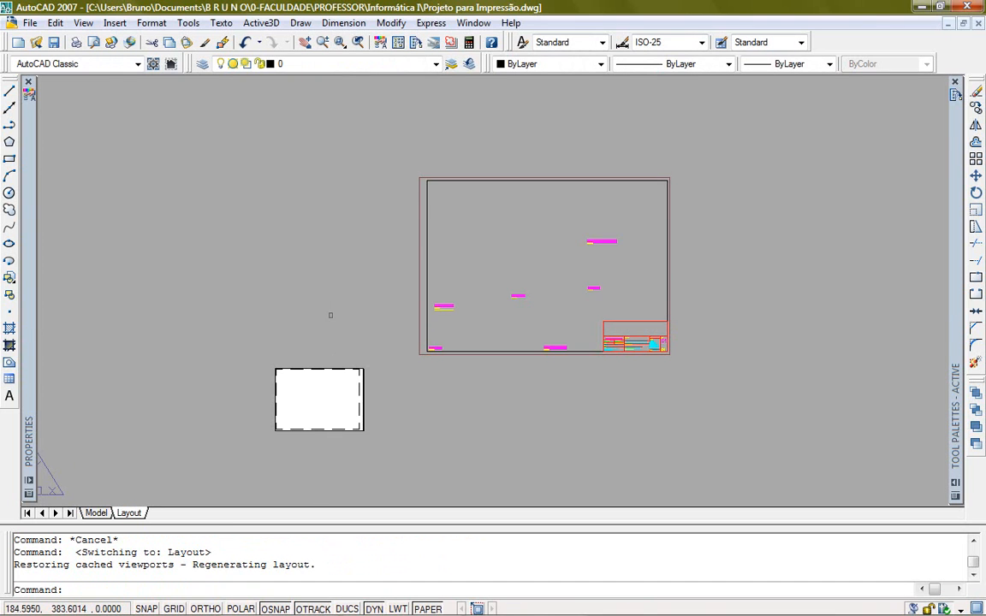
Step: Undo the deletion of the viewport
key("ctrl+z")
key("ctrl+z")
key("ctrl+z")
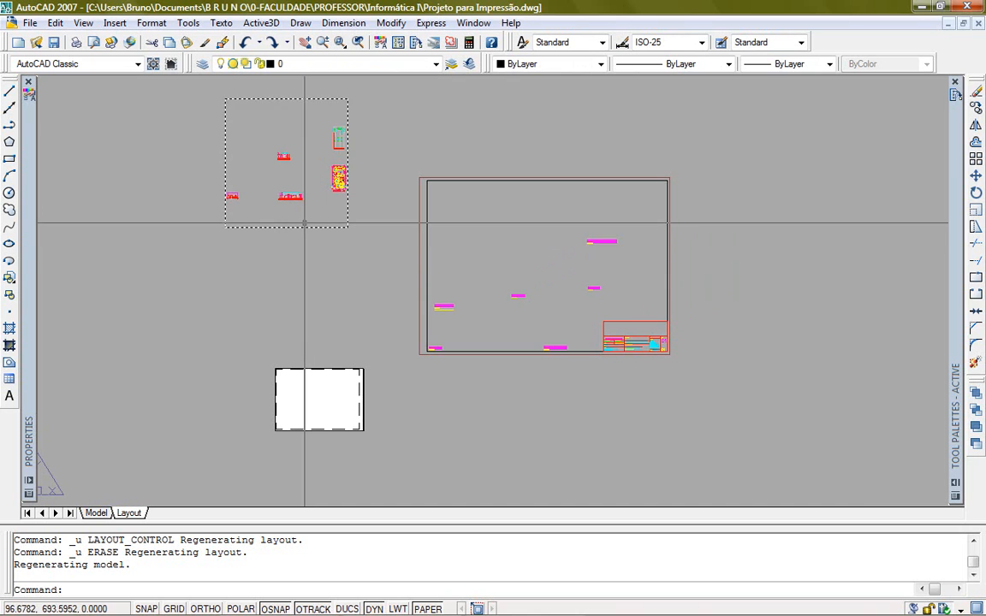
Step: Move the viewport down and to the right, beside the title-block sheet and above the blank page
left_click(305, 215)
left_click(284, 253)
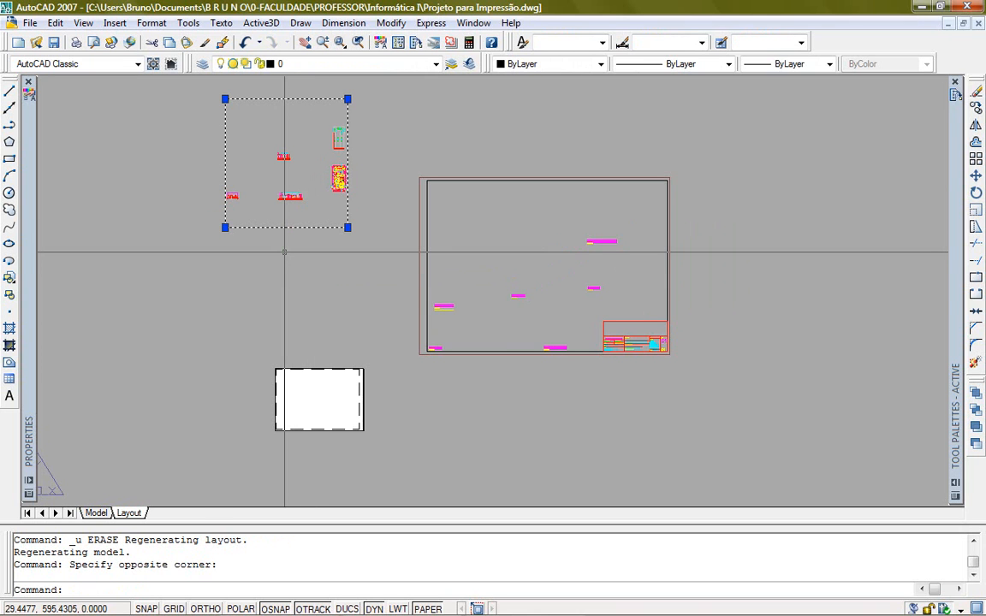
type("m")
key("Return")
left_click(283, 260)
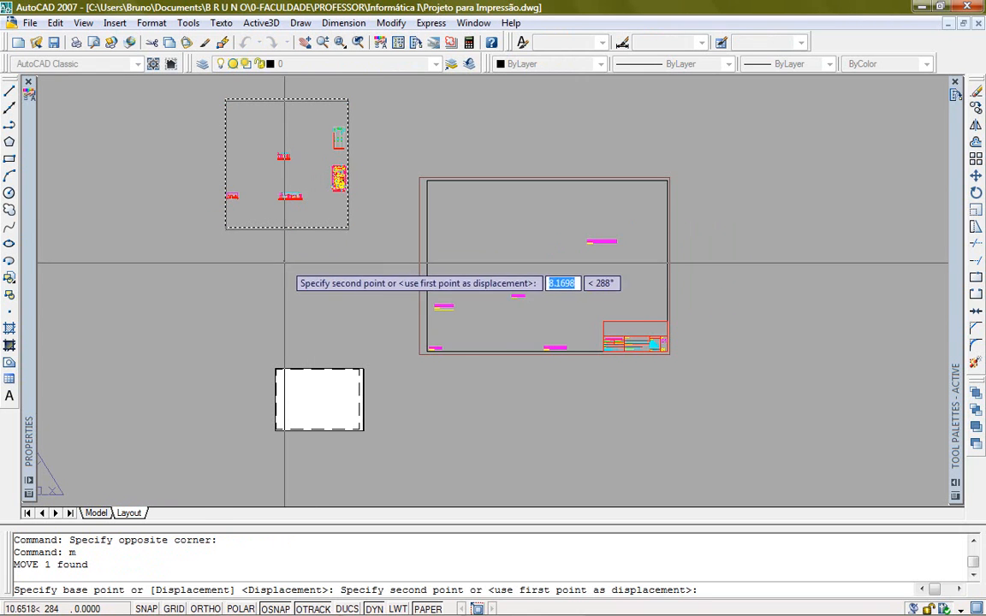
left_click(317, 348)
Step: Activate model space inside the viewport and enlarge the gabled cross-section within it
scroll(300, 261, "up", 3)
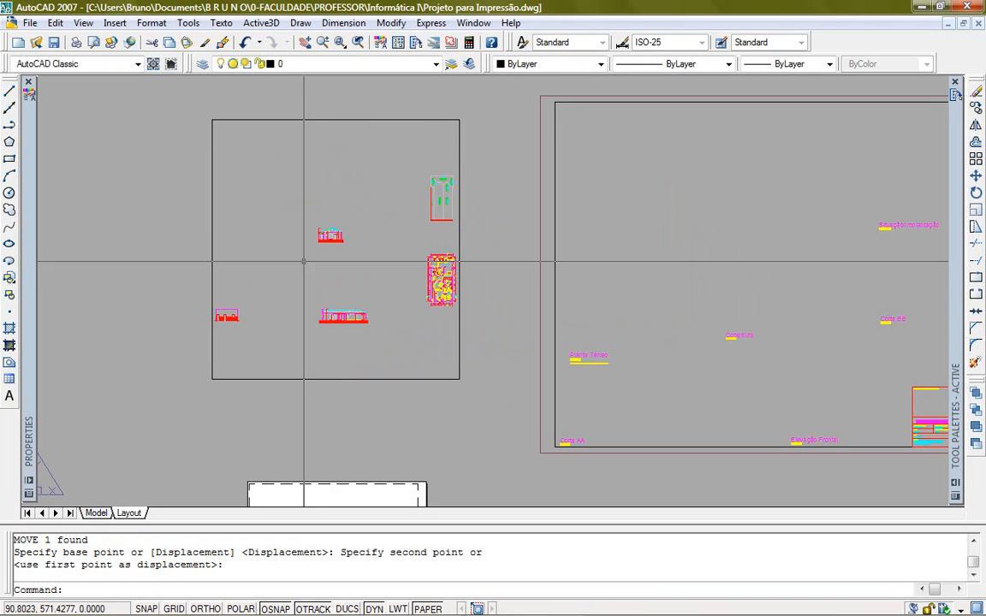
double_click(371, 240)
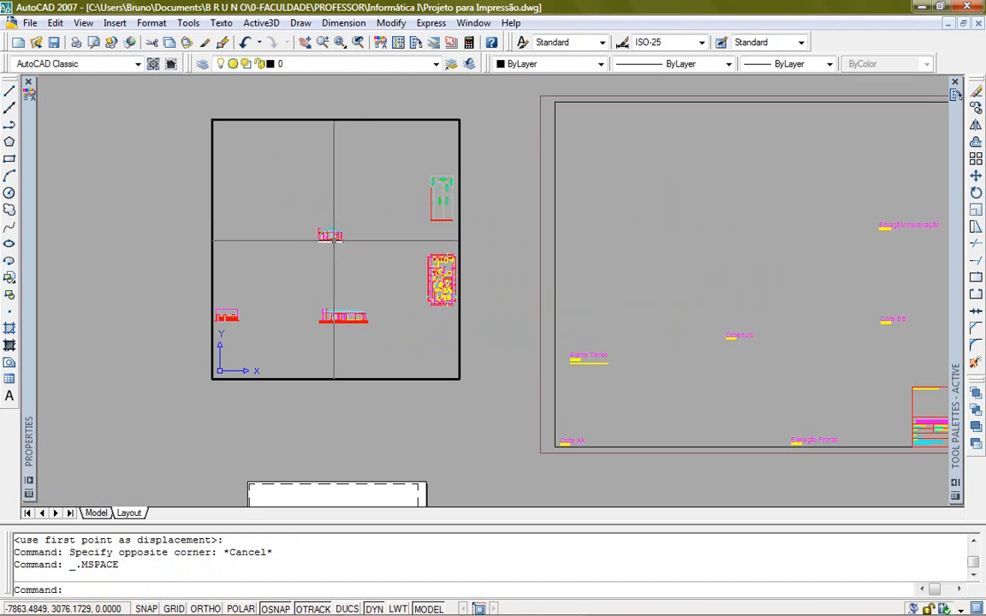
scroll(337, 237, "down", 3)
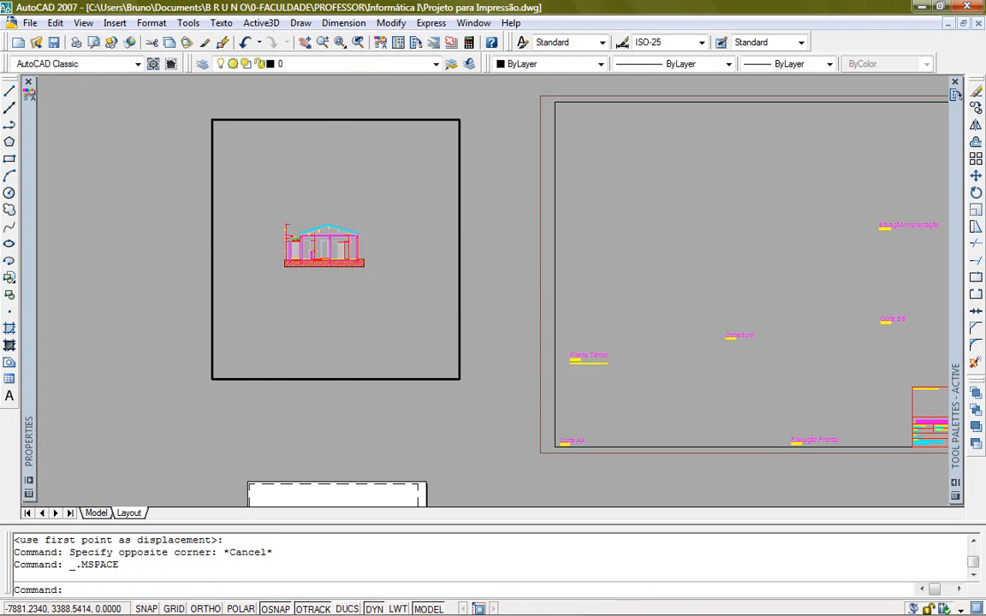
Step: Erase the gabled cross-section from inside the active viewport
scroll(321, 237, "down", 5)
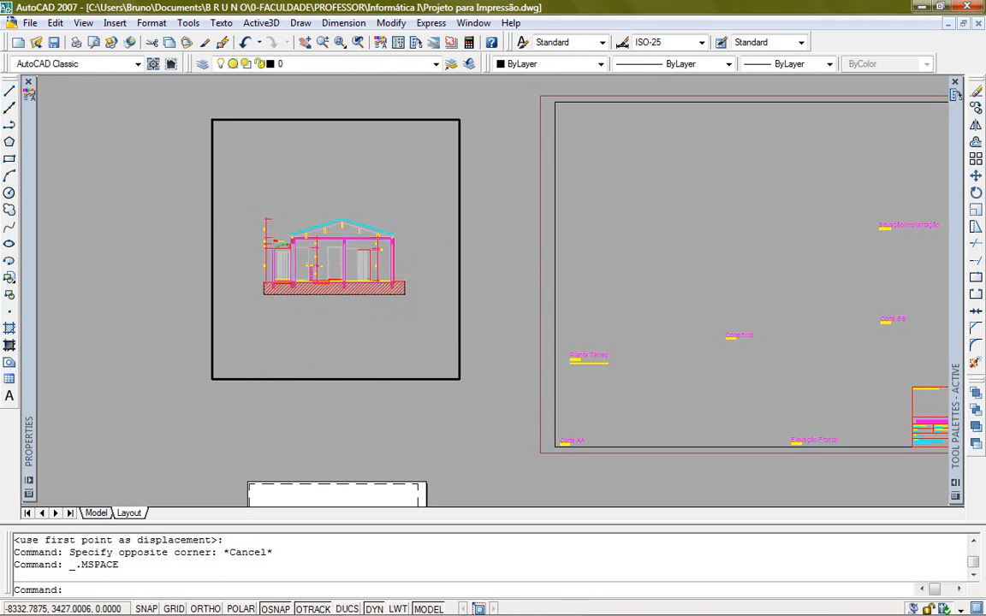
scroll(293, 247, "up", 8)
scroll(294, 247, "down", 3)
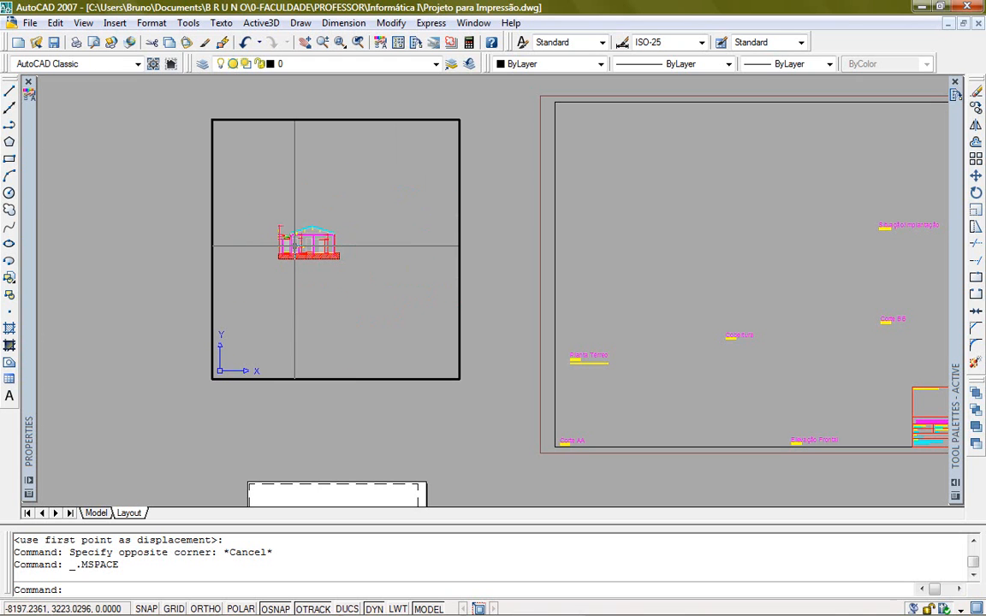
left_click(410, 184)
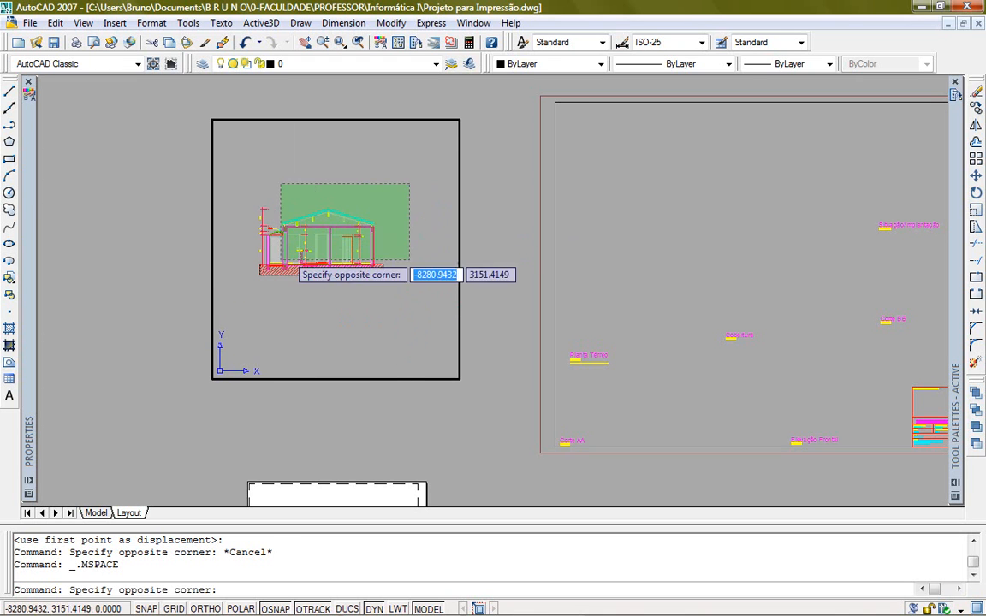
left_click(252, 285)
key("Delete")
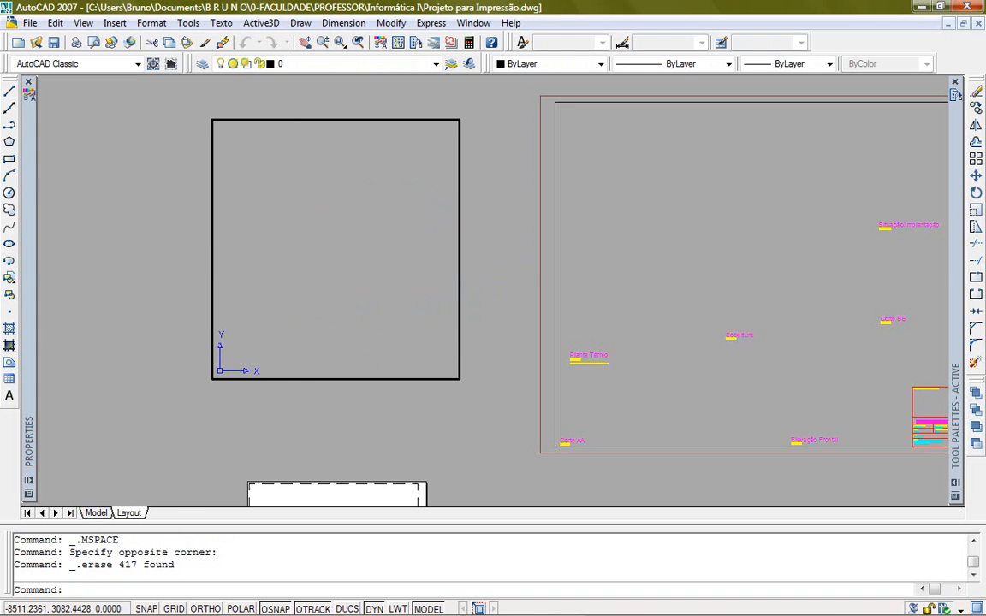
Step: Check the erasure in model space, return to the Layout and undo it
double_click(141, 280)
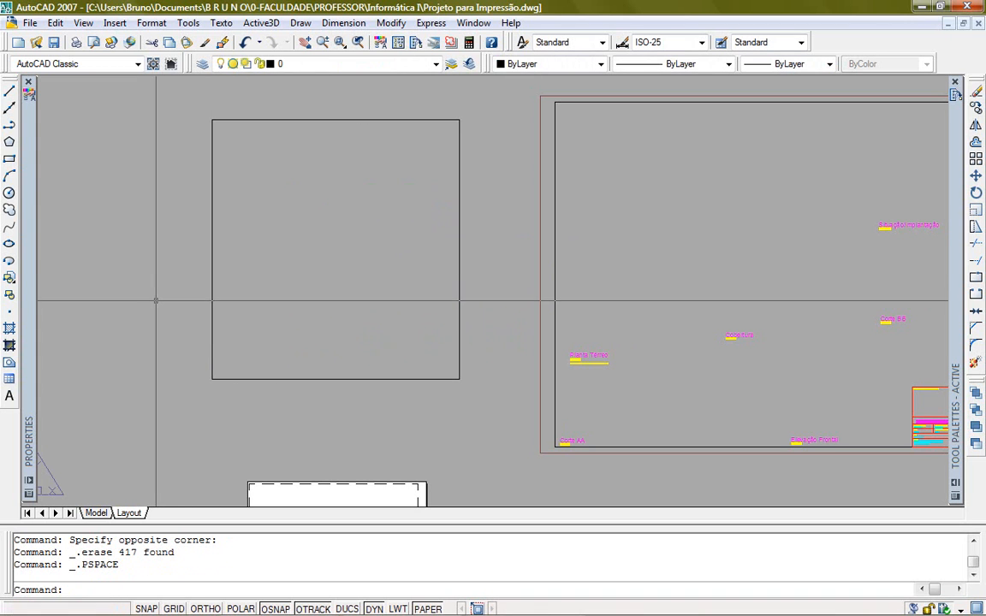
left_click(96, 512)
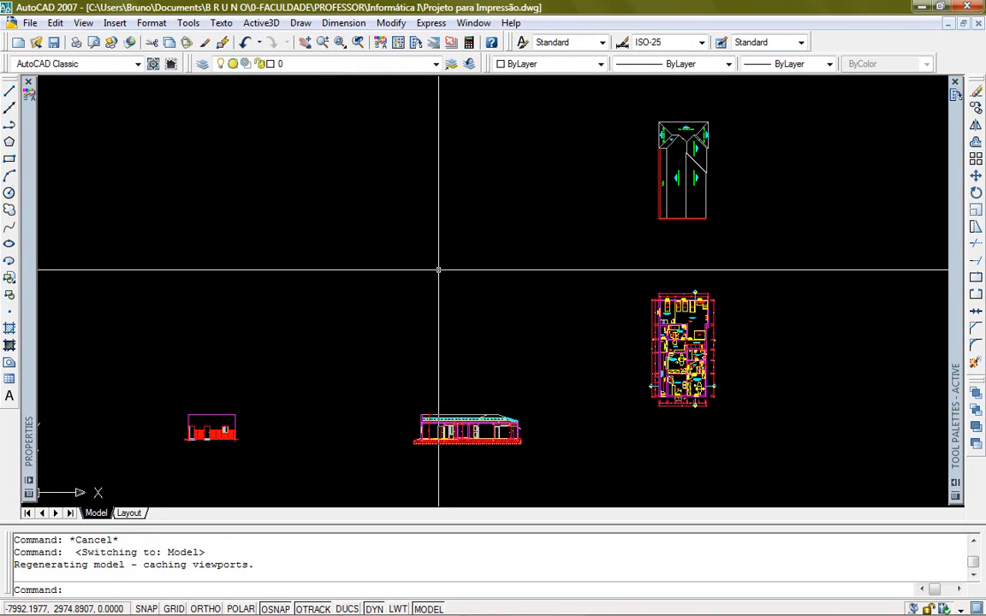
key("ctrl+Page_Down")
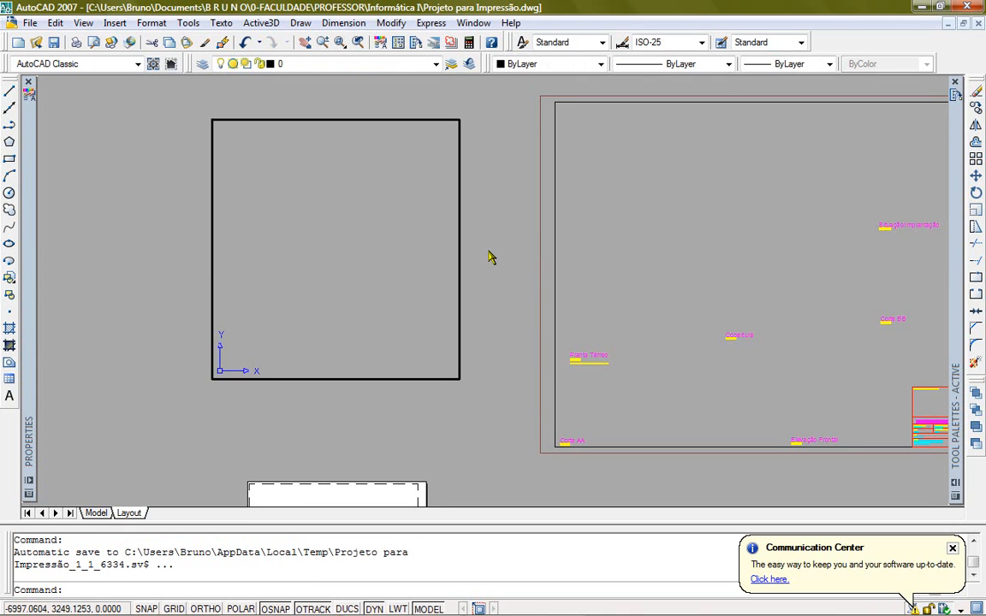
key("ctrl+z")
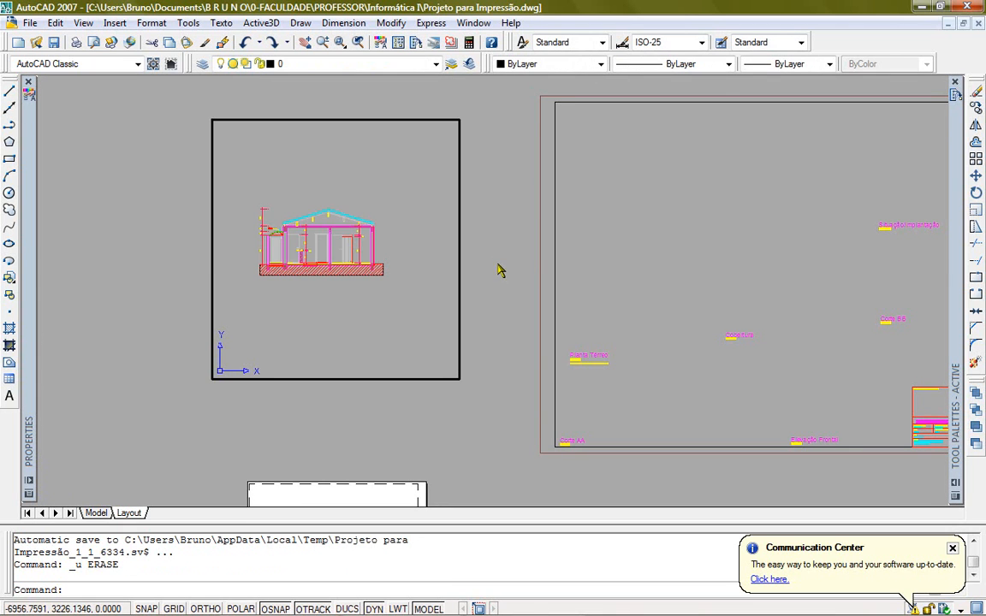
Step: Center the furnished floor plan within the viewport and enlarge it to nearly fill the frame
scroll(340, 290, "down", 5)
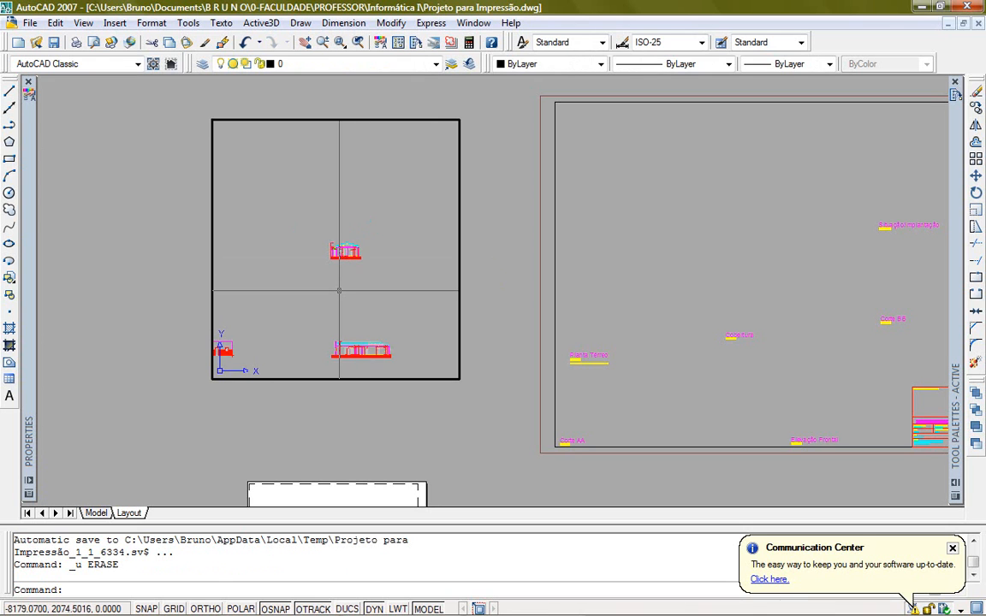
scroll(340, 290, "up", 3)
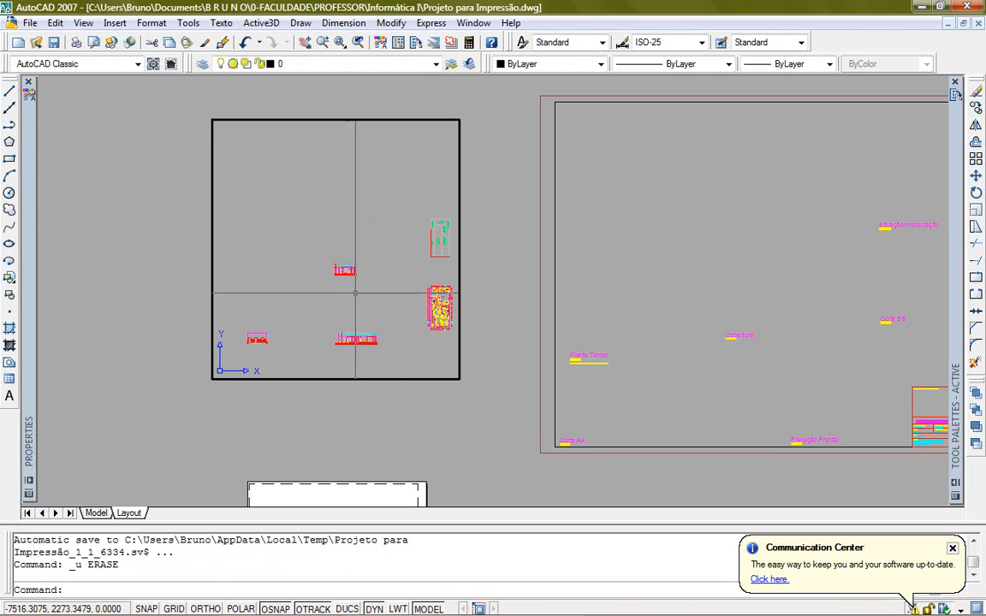
middle_click_drag(364, 299, 357, 286)
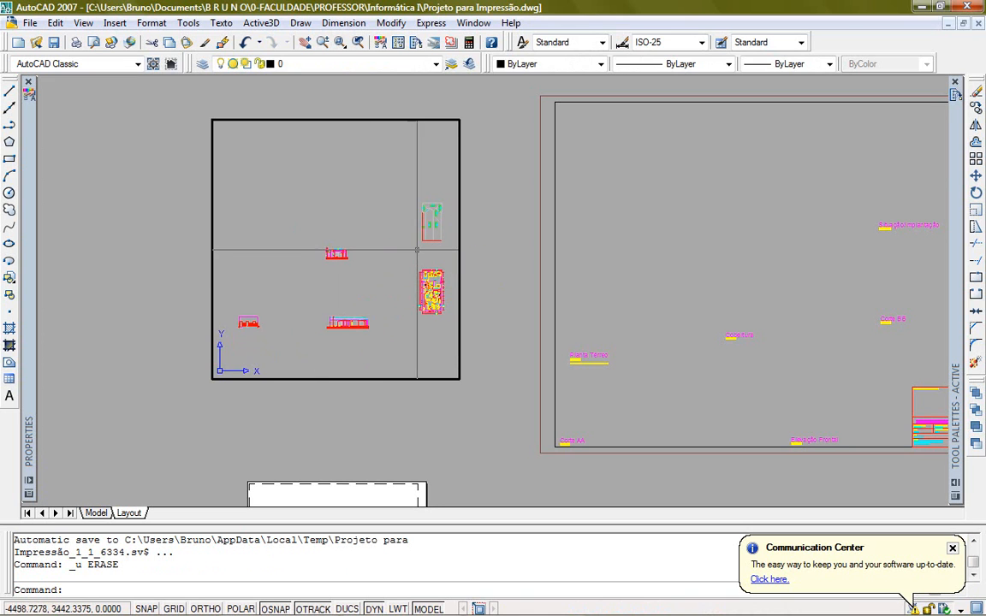
scroll(360, 248, "up", 2)
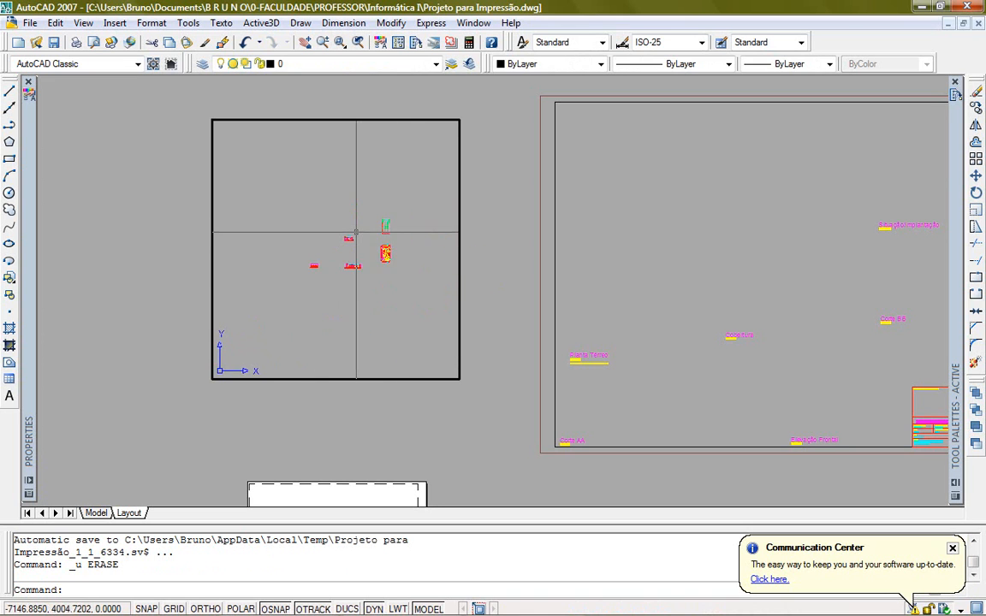
scroll(356, 233, "down", 3)
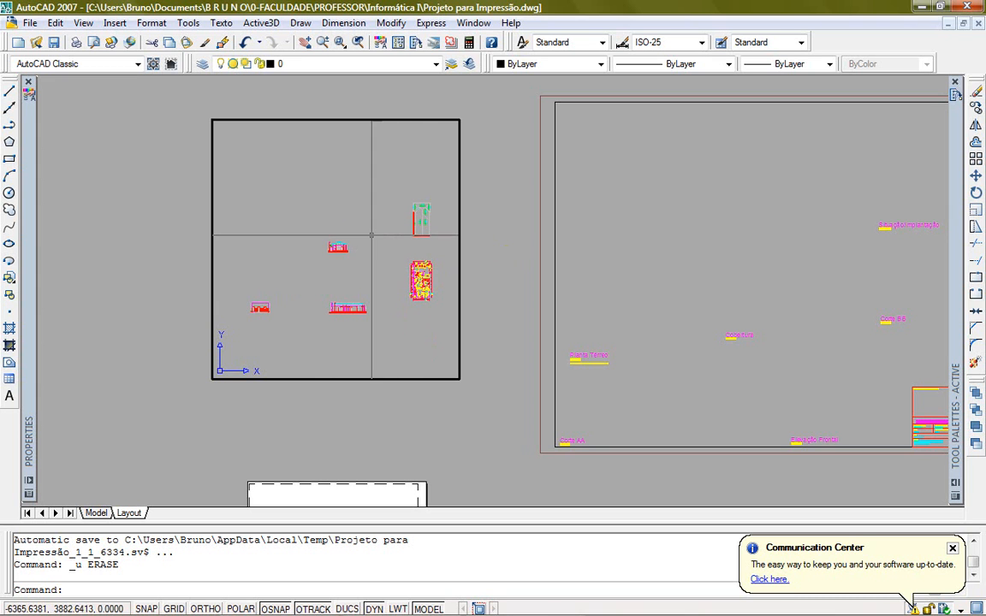
scroll(434, 275, "up", 6)
middle_click_drag(421, 296, 354, 231)
scroll(354, 231, "up", 2)
middle_click_drag(366, 272, 362, 255)
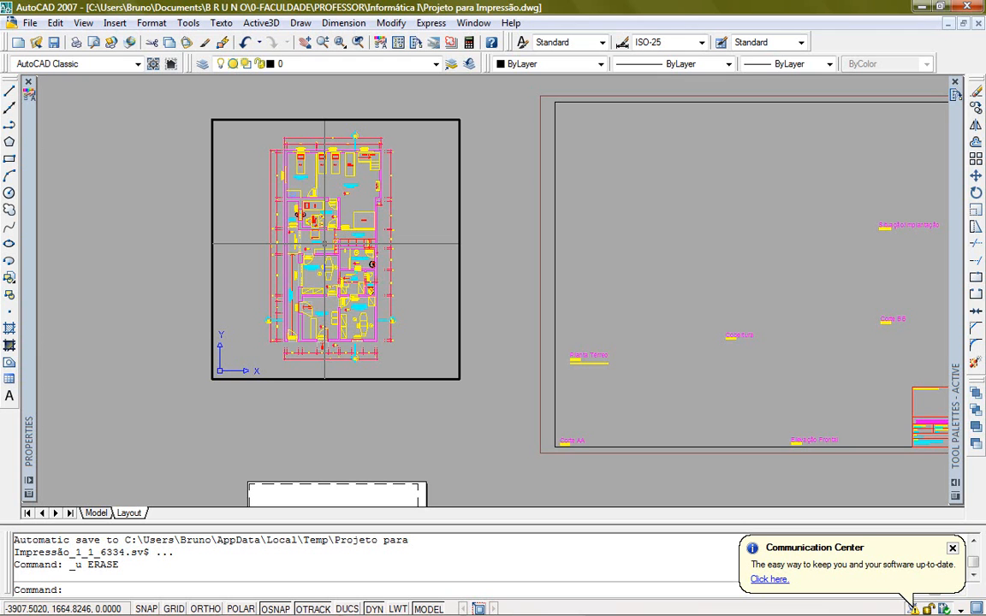
Step: Set the viewport's zoom scale factor to 10/50xp, accepting the Windows Vista Basic color scheme when Windows asks
type("z")
key("Return")
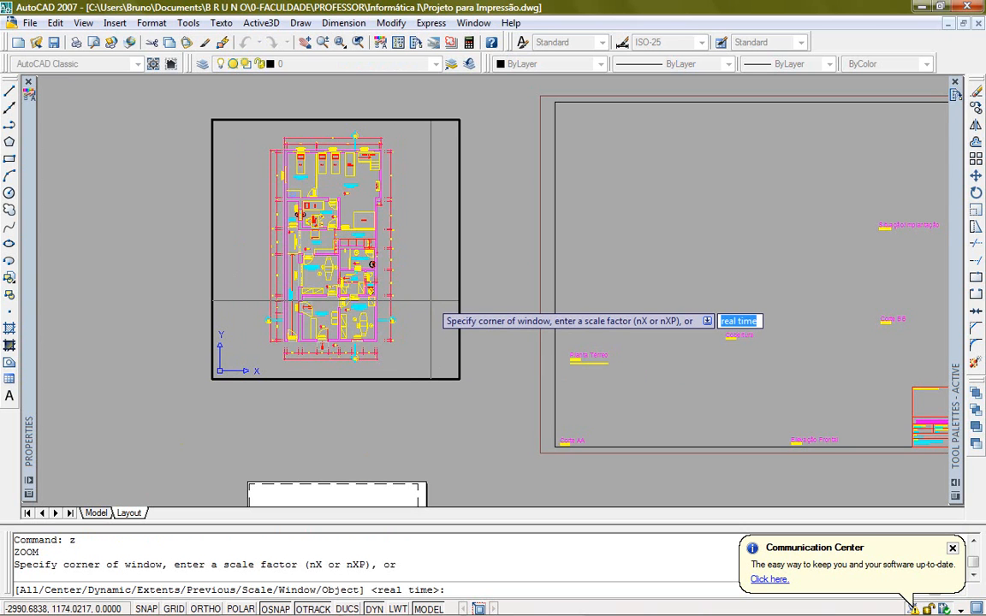
type("s")
key("Return")
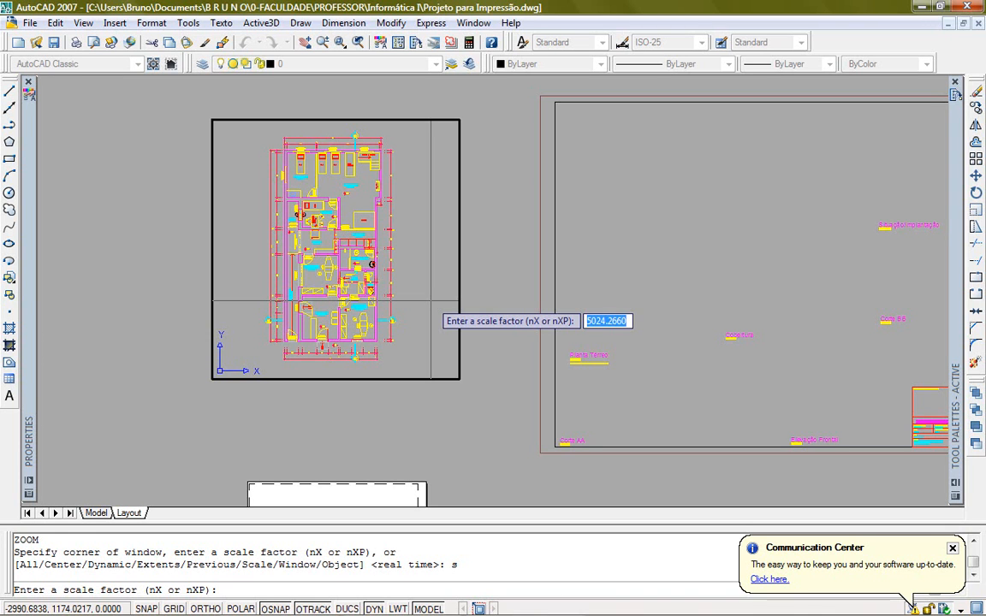
type("1/50")
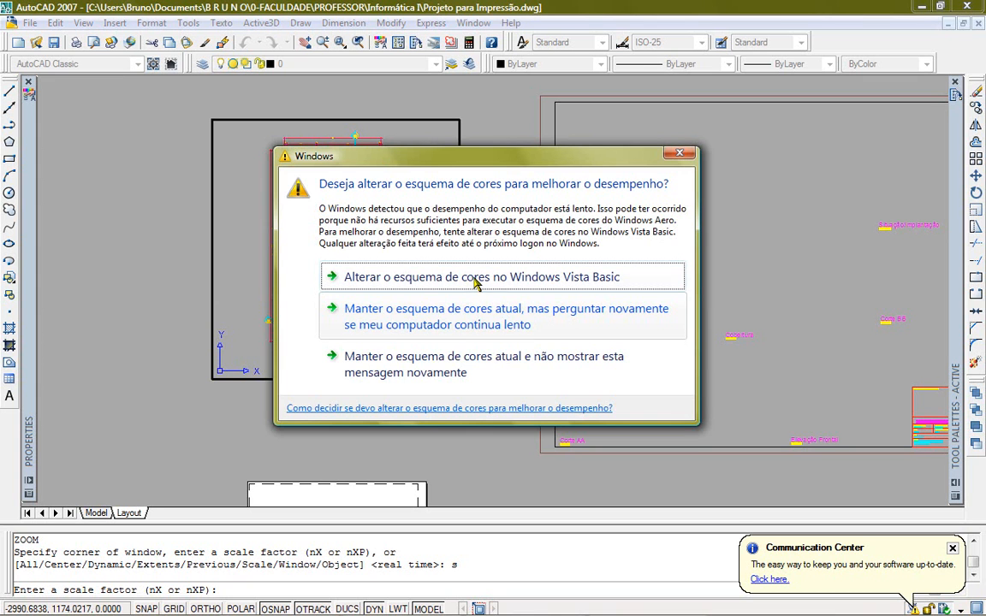
left_click(477, 282)
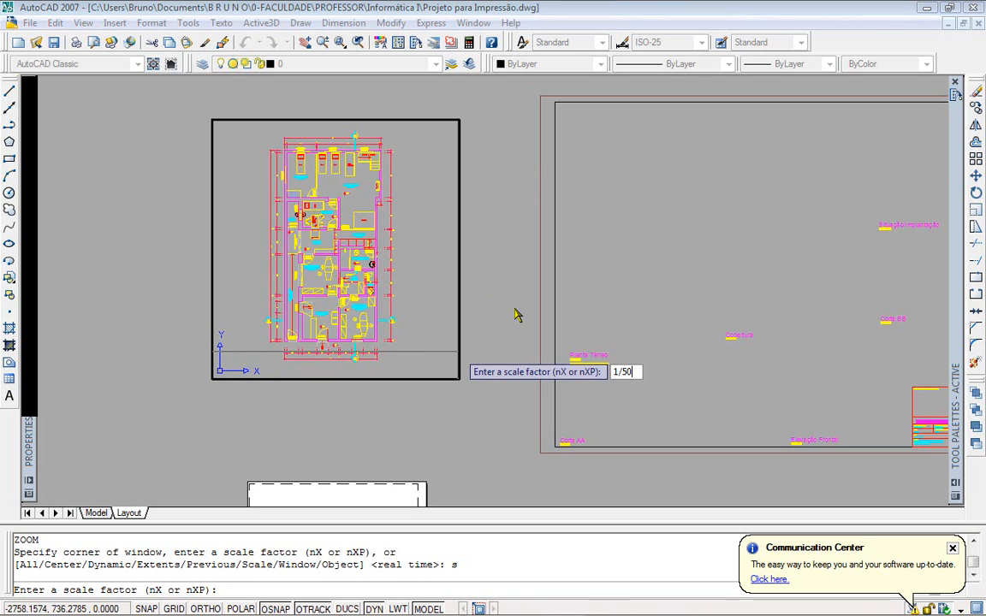
left_click(618, 371)
type("0")
type("xp")
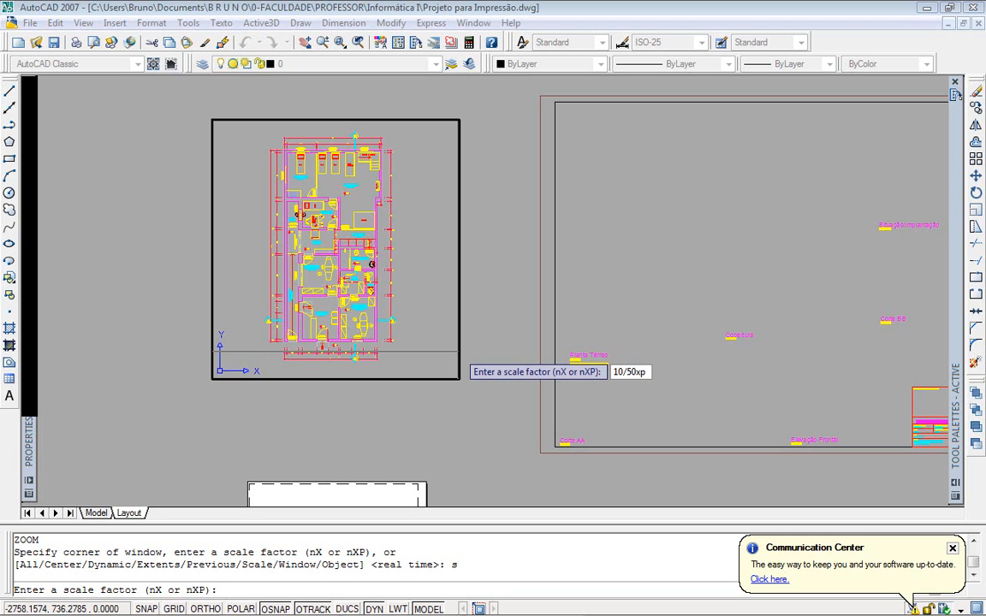
key("Return")
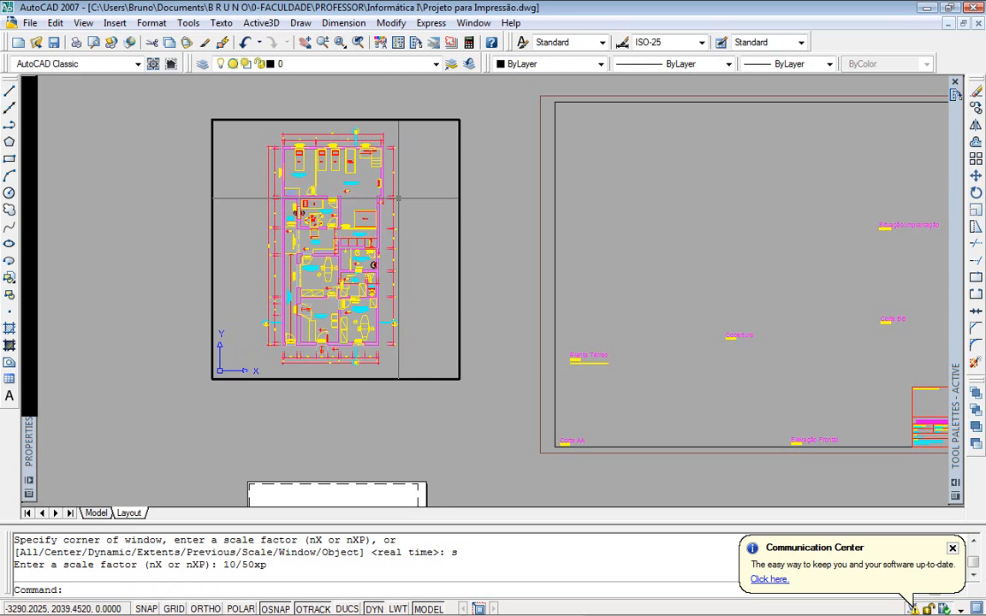
Step: Zoom the floor plan freely inside the viewport and restore its scale with a factor of 10/50xp
scroll(409, 227, "up", 5)
scroll(409, 227, "down", 6)
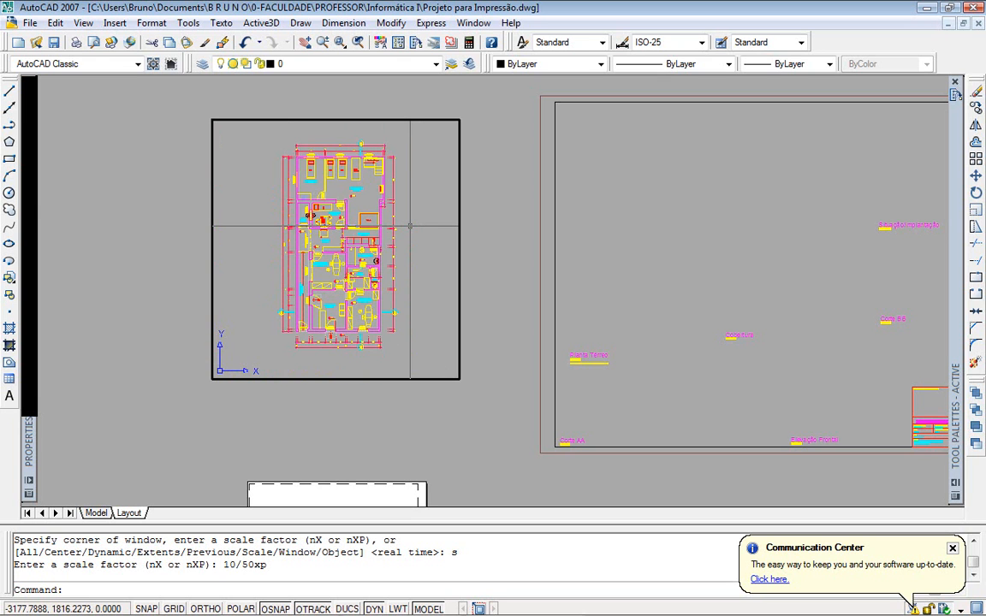
type("z")
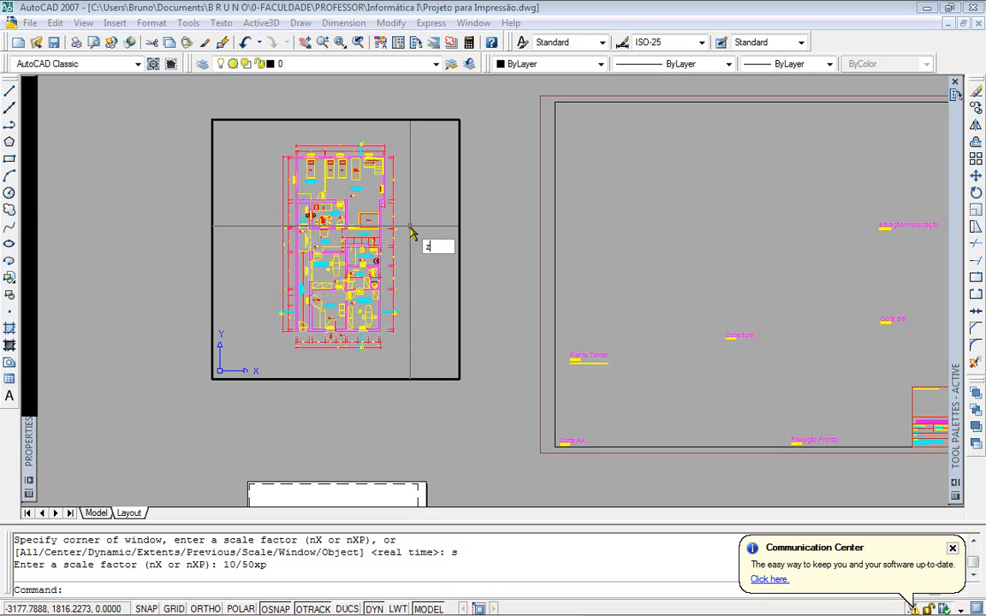
key("Return")
type("s")
key("Return")
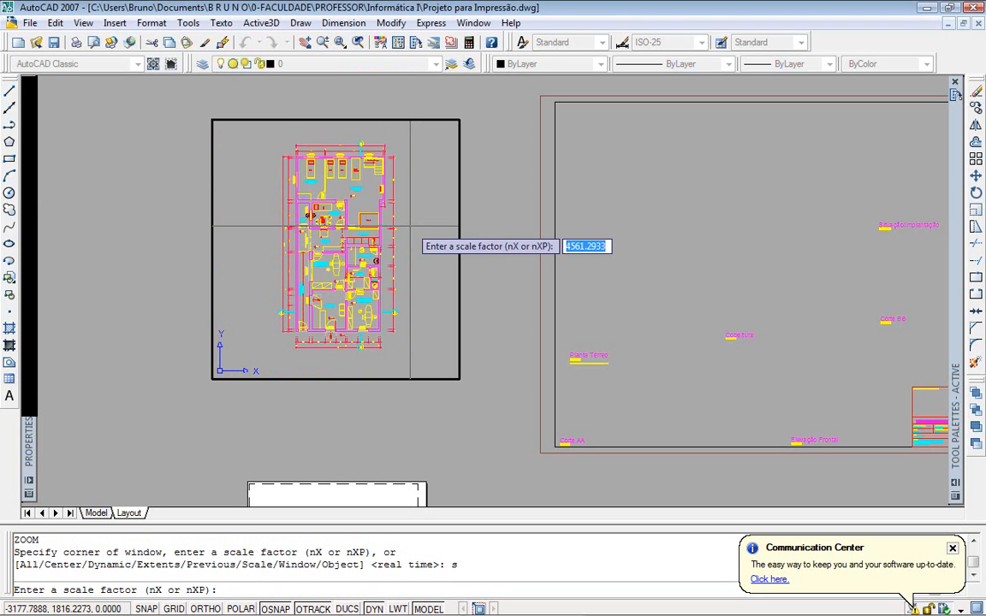
type("10/50")
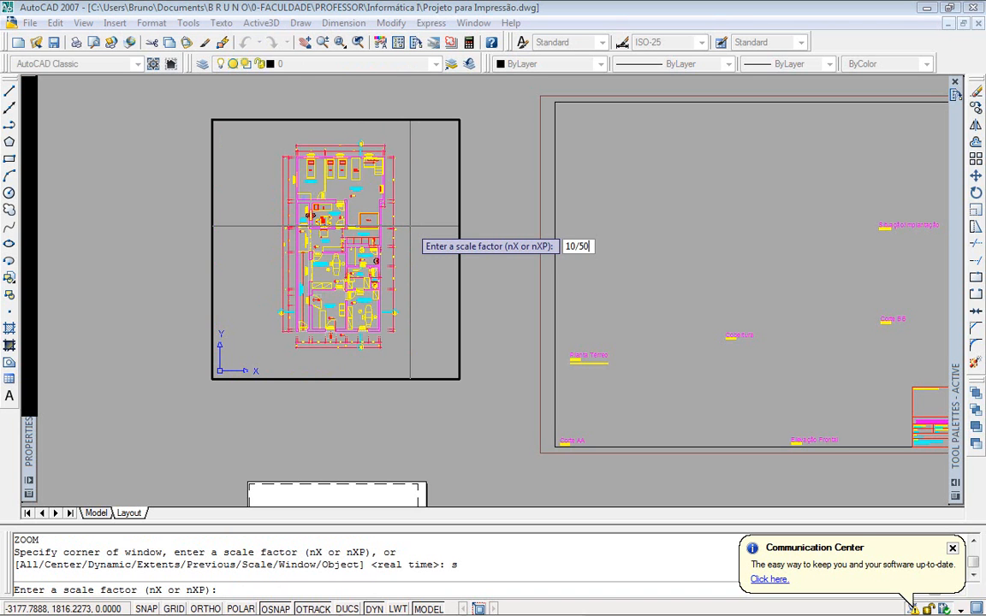
type("xp")
key("Return")
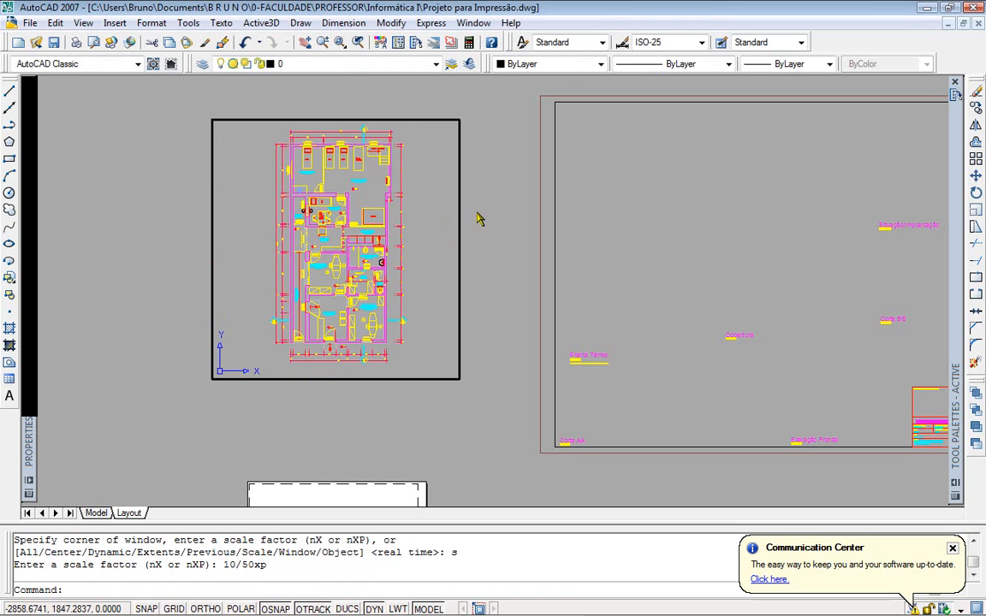
Step: Return to paper space and move the floor plan viewport further left, away from the title-block sheet
double_click(481, 220)
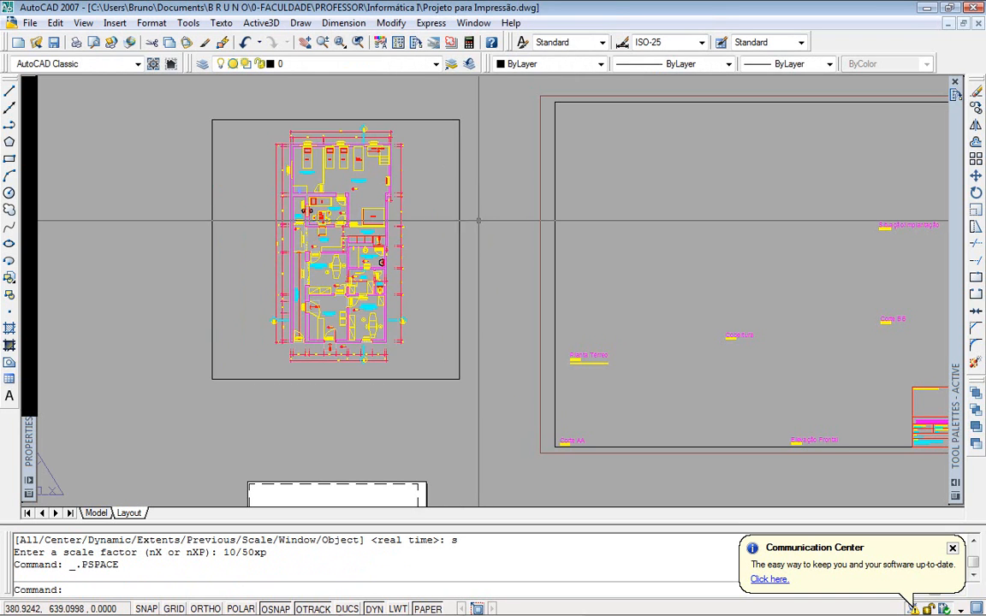
scroll(463, 214, "down", 2)
scroll(466, 210, "up", 2)
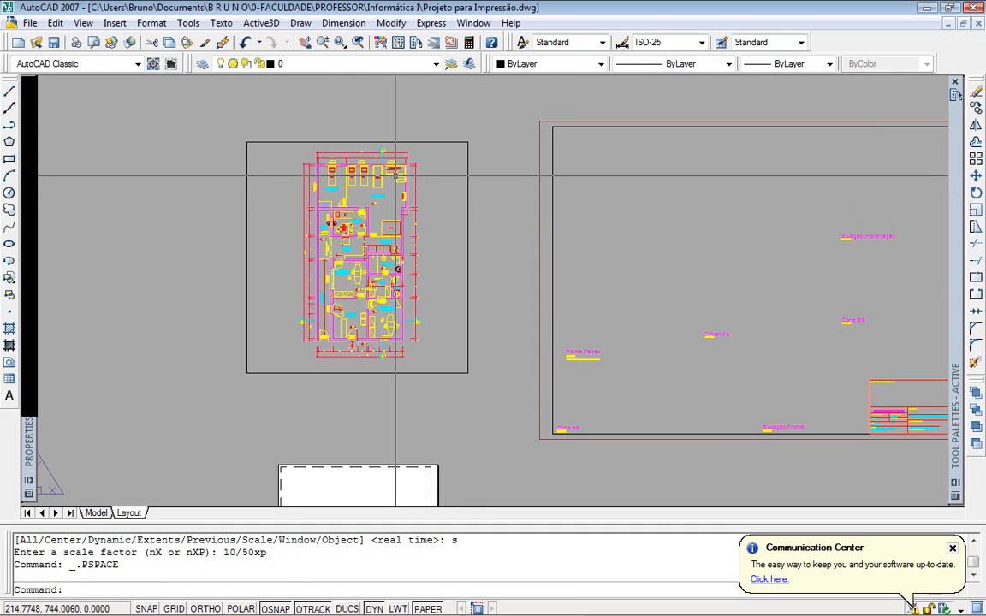
double_click(468, 236)
left_click(467, 214)
type("m")
key("Return")
left_click(451, 248)
left_click(327, 248)
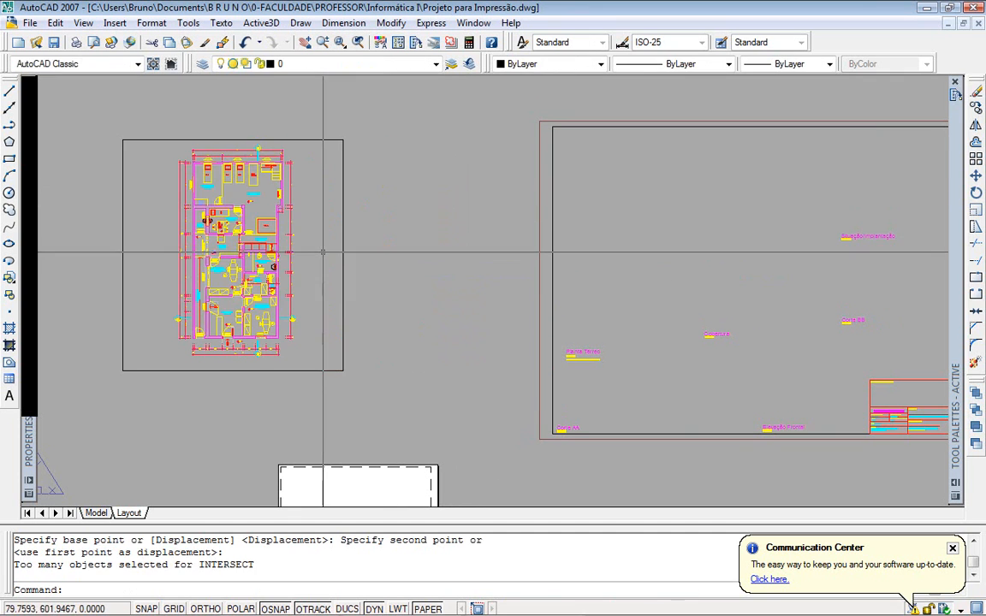
Step: Stretch the viewport's corners inward so its left and right edges fit closely around the floor plan
middle_click_drag(340, 239, 408, 254)
left_click(410, 253)
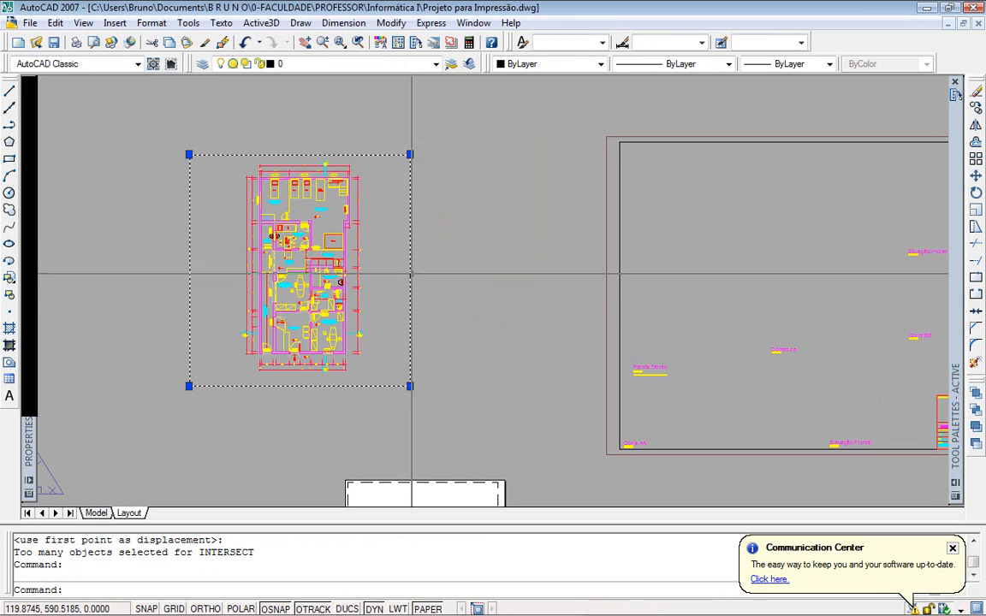
left_click(410, 386)
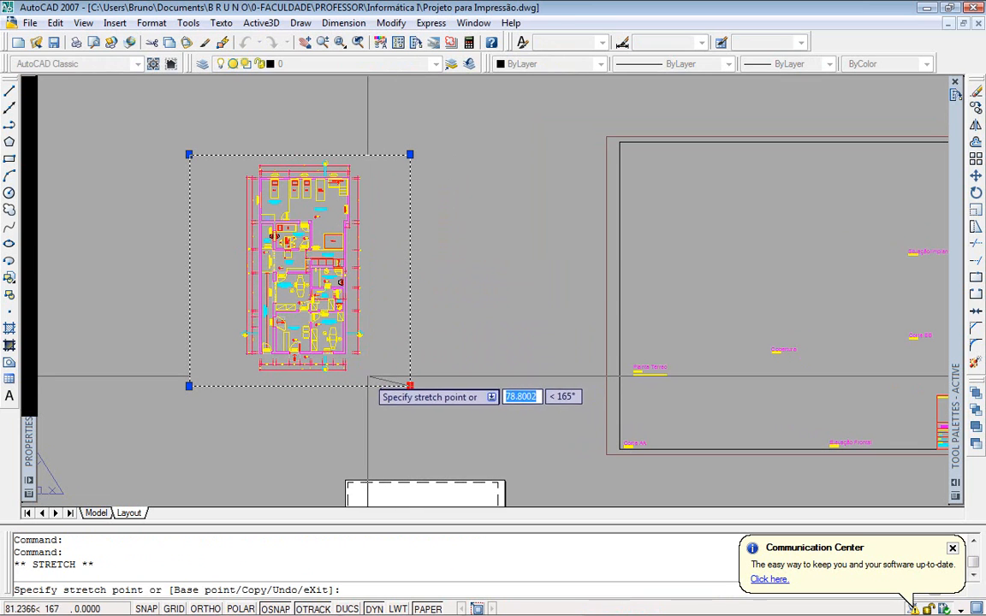
left_click(367, 386)
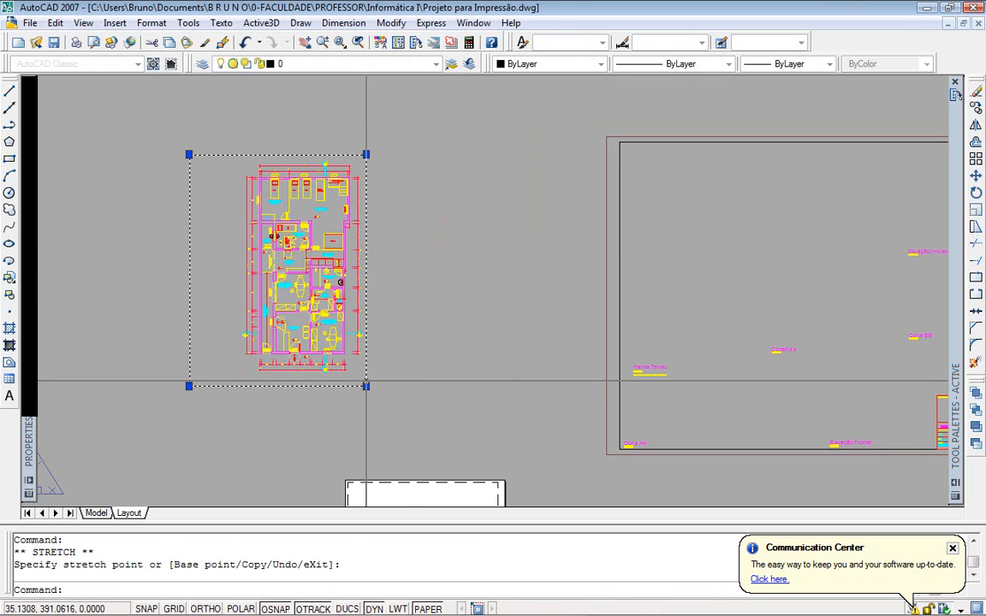
left_click(190, 155)
left_click(232, 155)
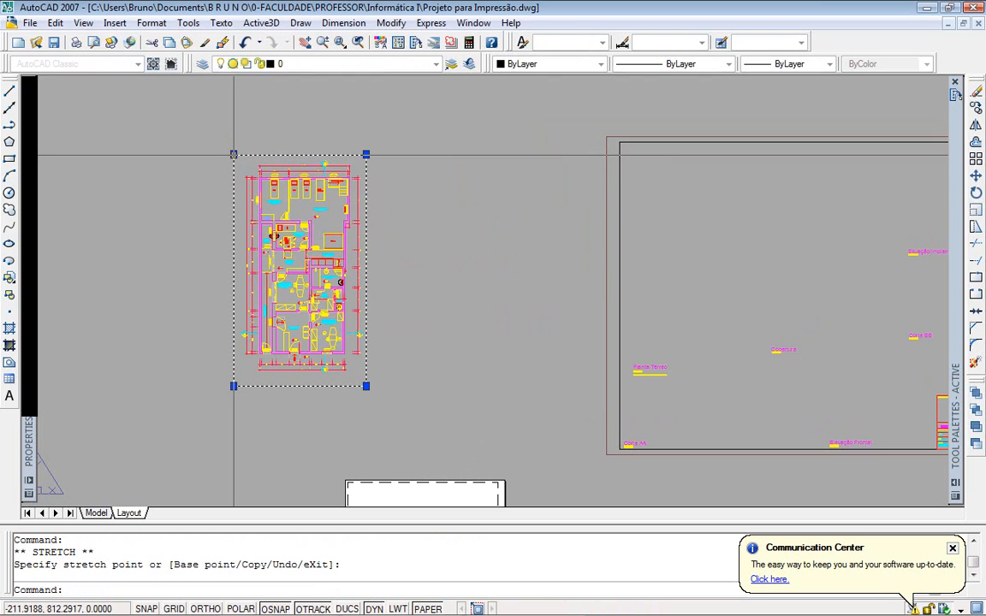
Step: Move the floor plan viewport into the sheet's upper-left corner, above the Planta Térreo title
type("m")
key("Return")
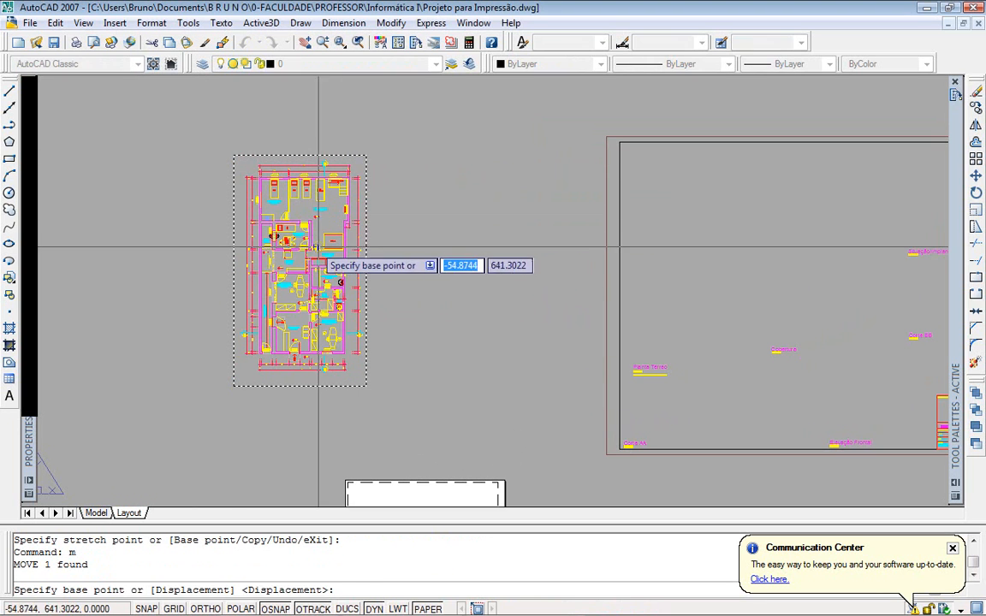
left_click(318, 247)
scroll(470, 224, "down", 2)
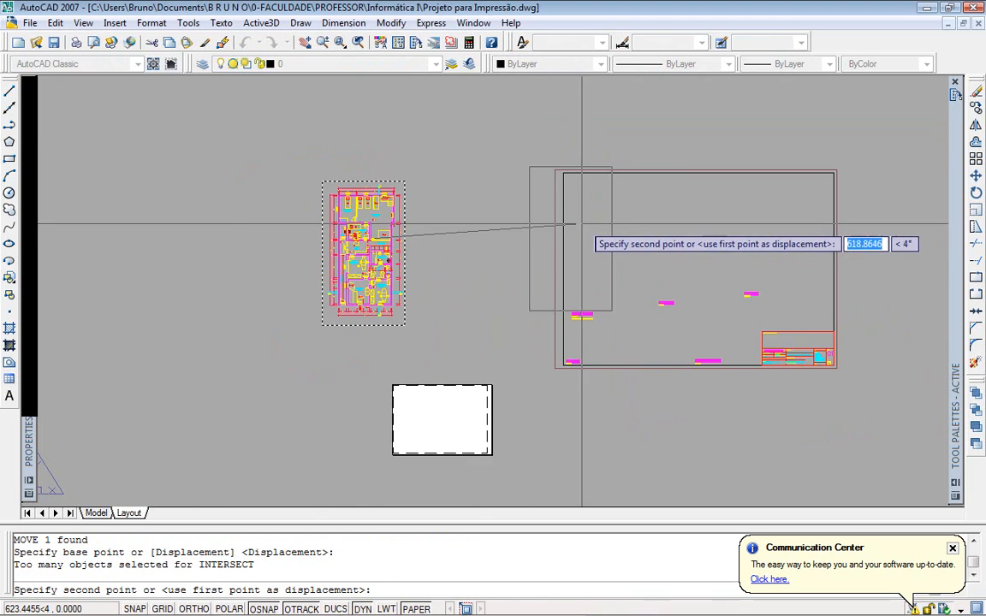
scroll(597, 224, "up", 2)
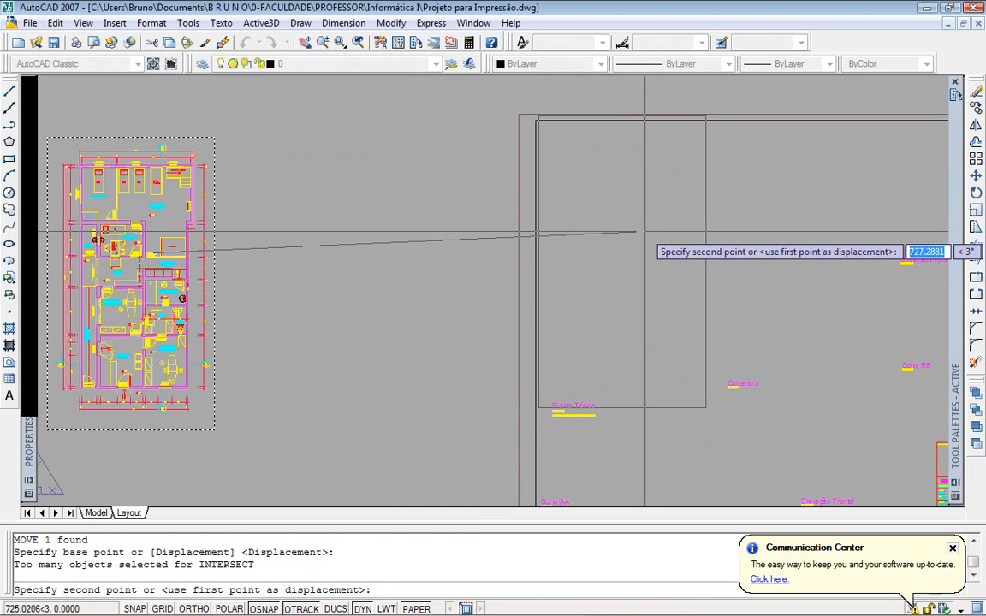
left_click(644, 233)
middle_click_drag(733, 235, 565, 217)
scroll(422, 353, "up", 4)
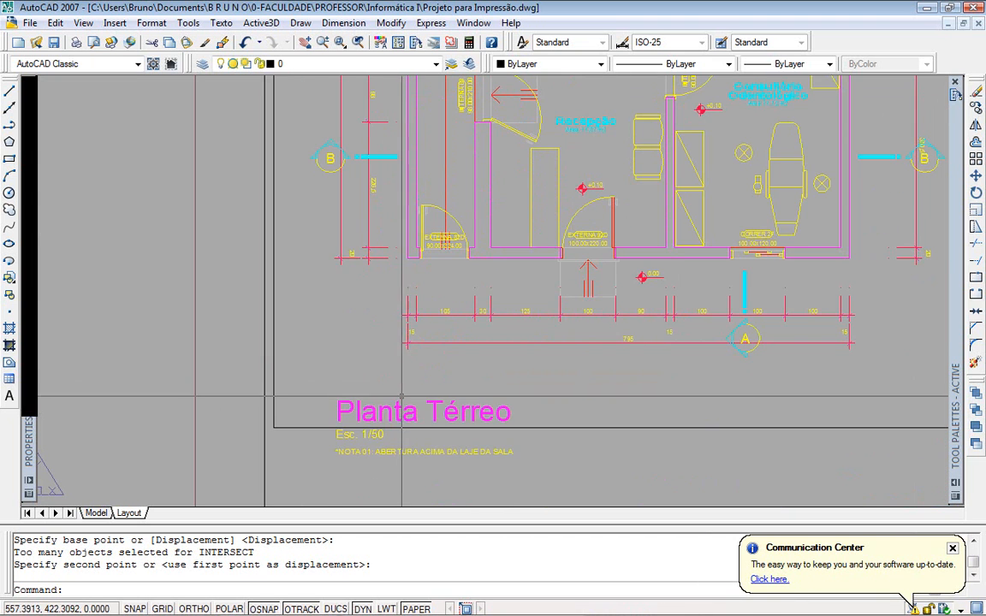
Step: Assign the floor plan viewport's frame to the Defpoints layer and clear the selection
scroll(431, 404, "down", 3)
scroll(609, 265, "down", 2)
middle_click_drag(638, 172, 546, 283)
left_click(528, 277)
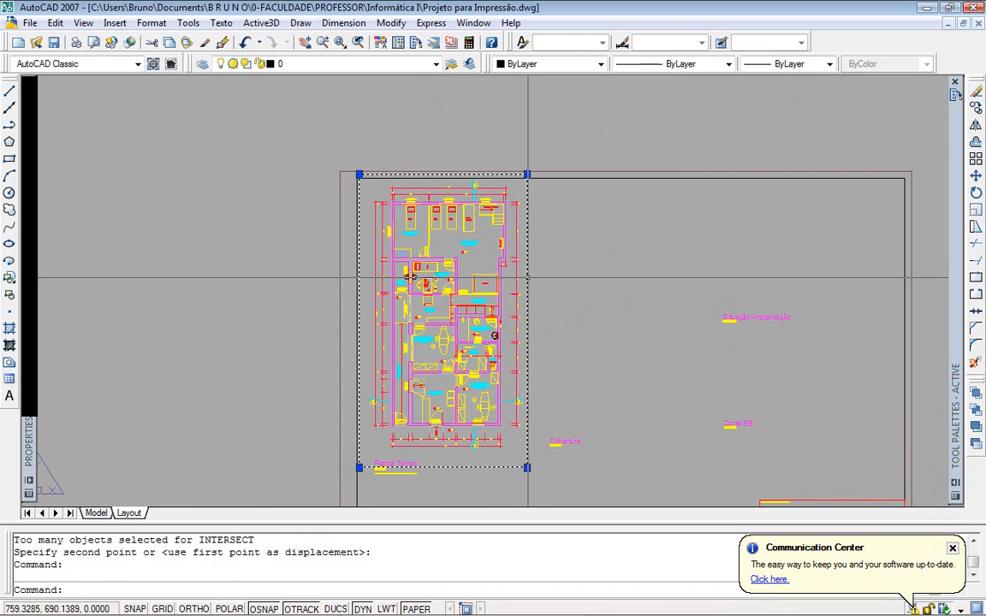
left_click(386, 71)
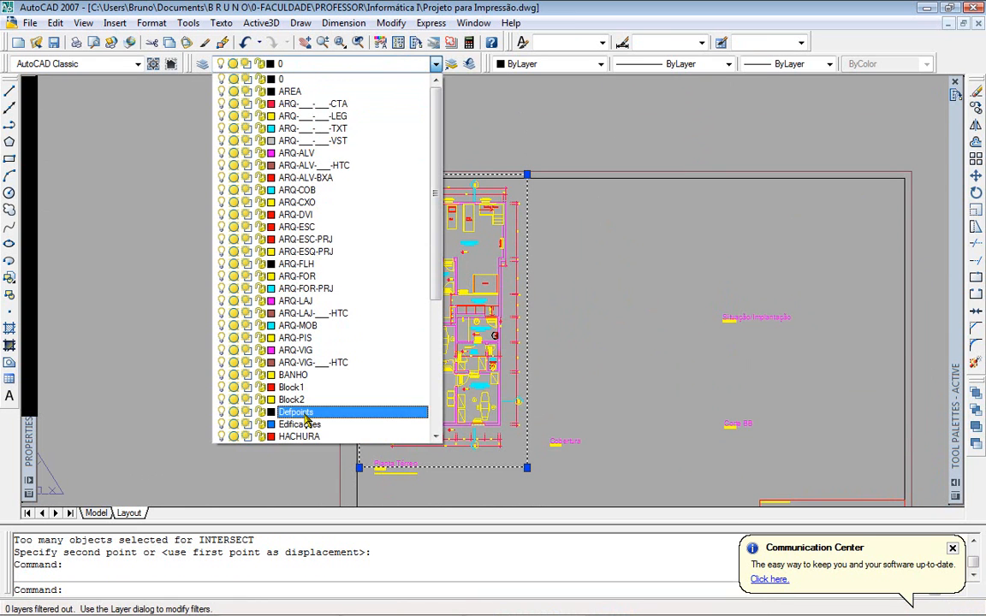
left_click(300, 412)
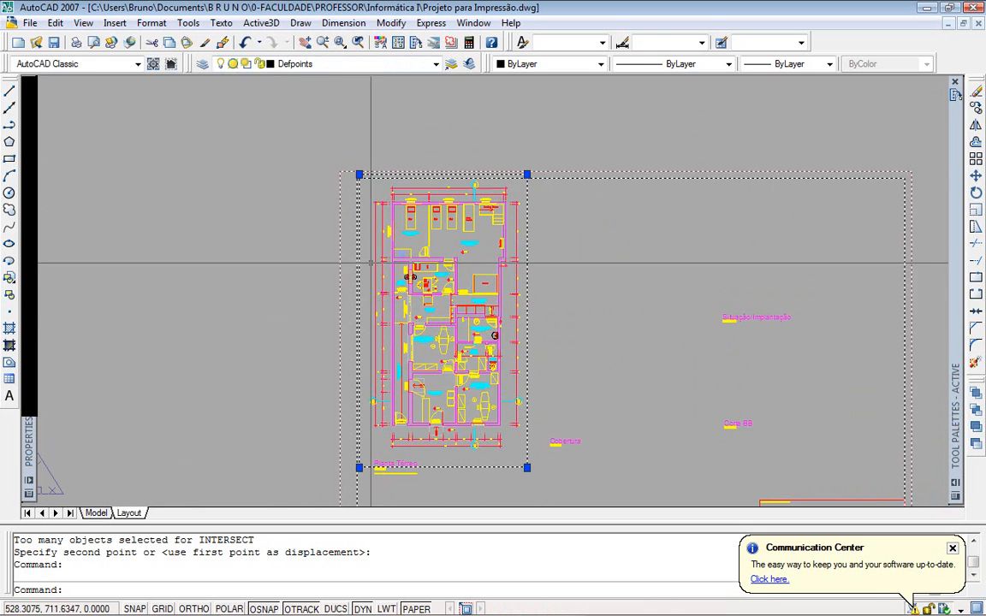
key("Escape")
middle_click_drag(566, 270, 546, 202)
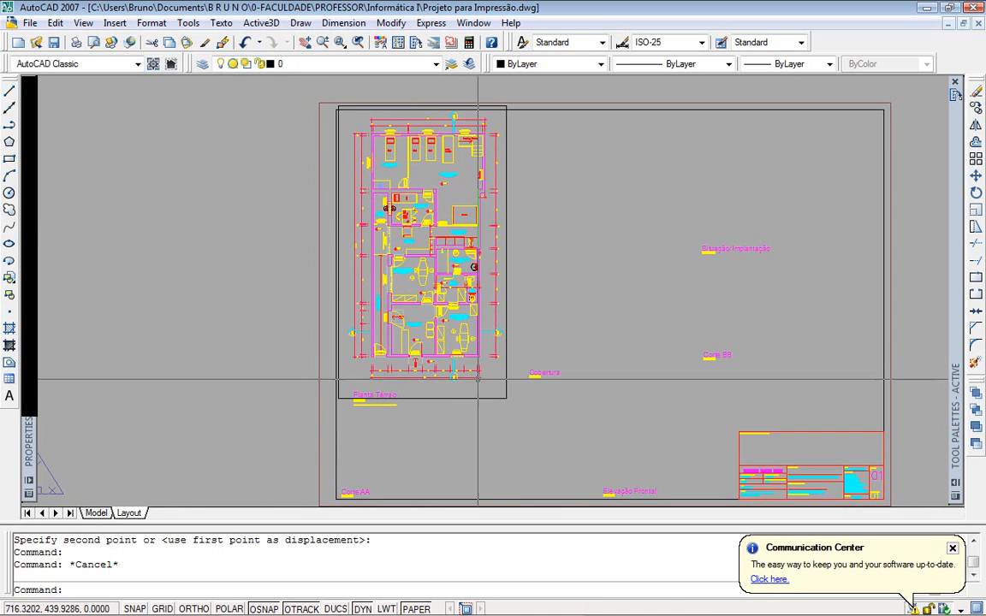
scroll(506, 304, "down", 4)
scroll(486, 236, "up", 3)
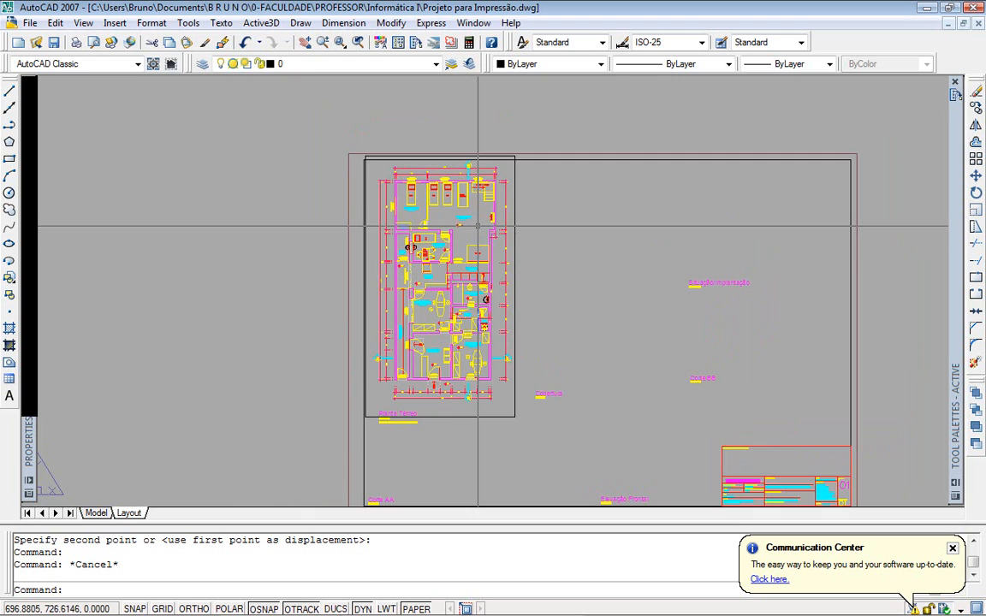
scroll(472, 252, "down", 4)
scroll(506, 337, "up", 9)
scroll(540, 323, "down", 4)
scroll(551, 301, "down", 2)
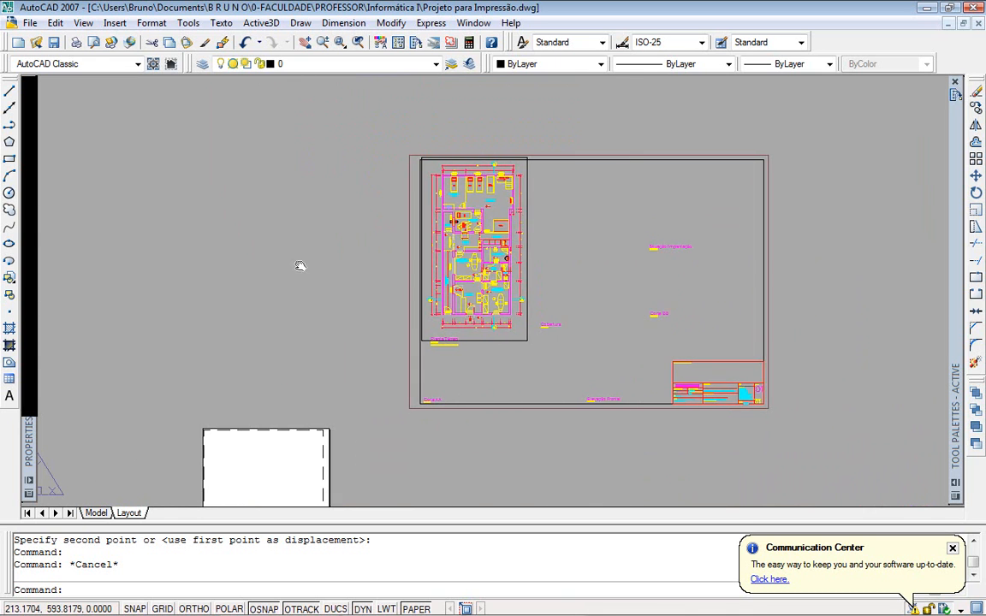
Step: Copy the floor plan viewport to the empty area left of the title-block sheet
middle_click_drag(292, 265, 388, 292)
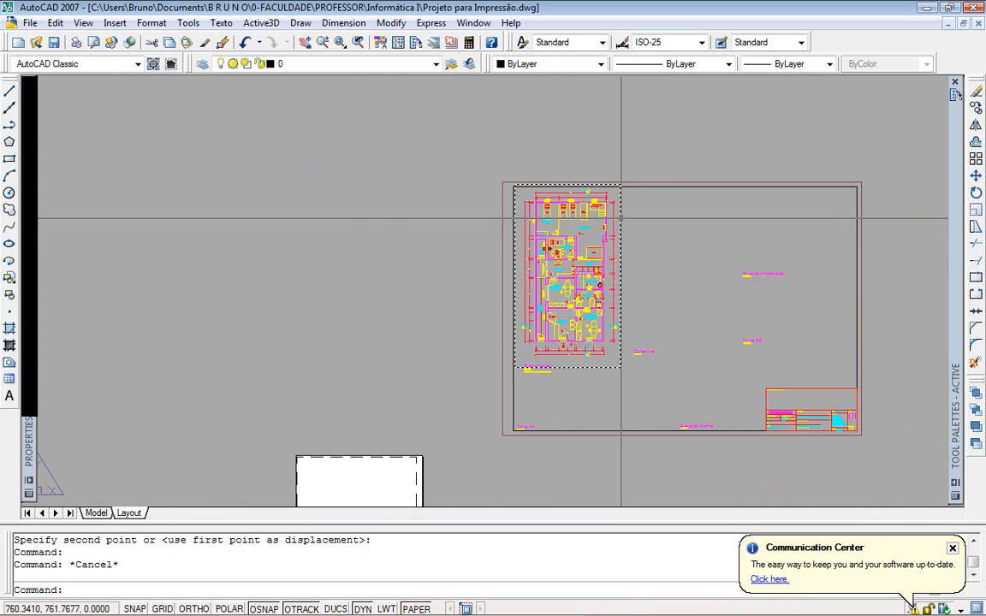
scroll(621, 218, "up", 2)
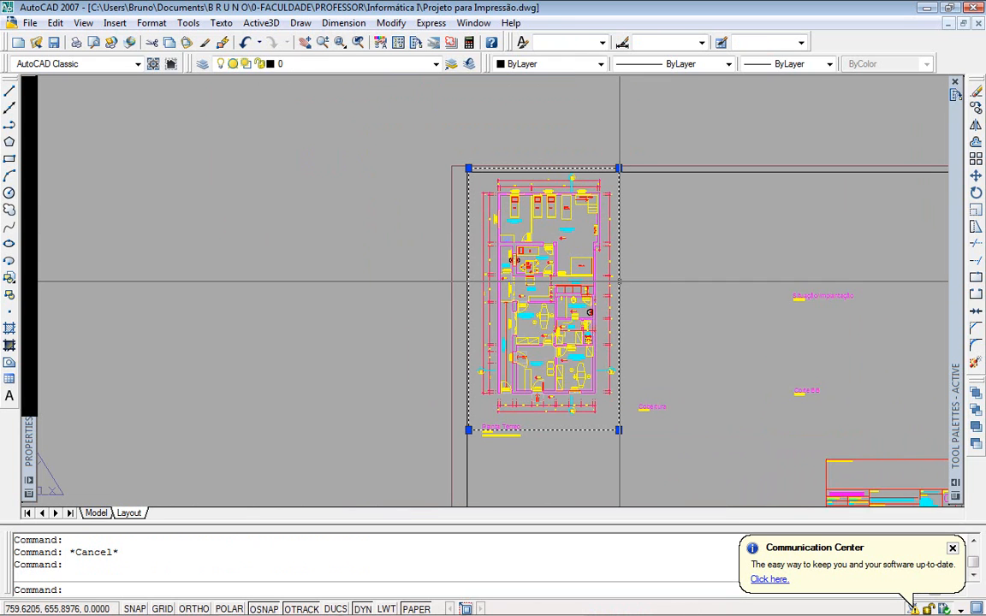
type("co")
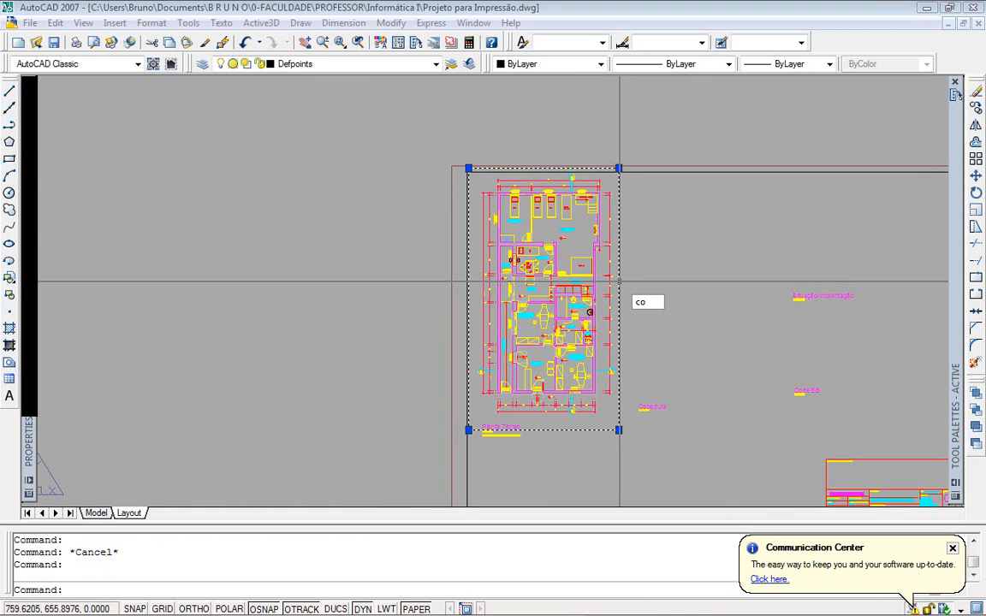
key("Return")
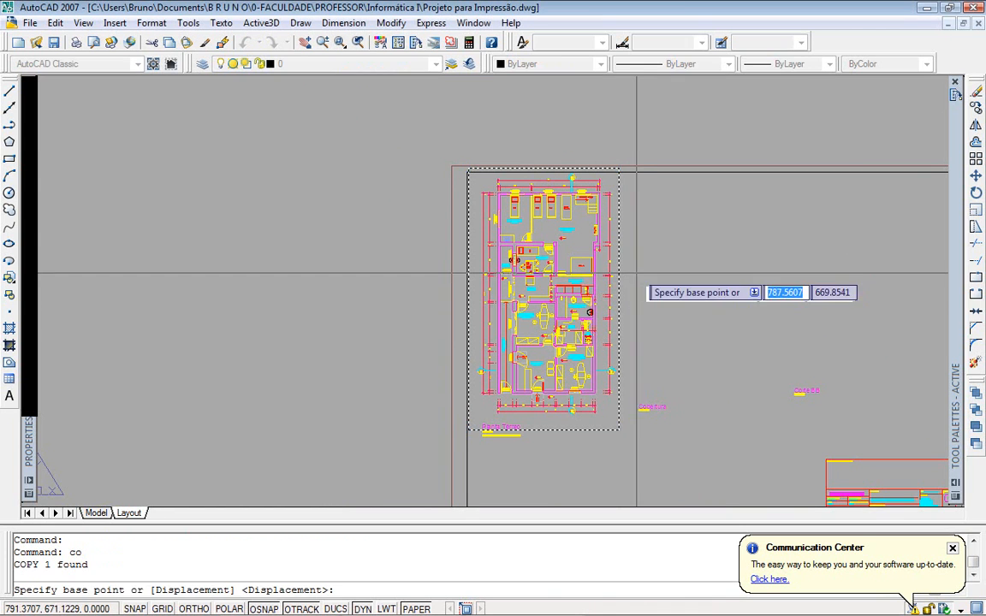
left_click(642, 272)
scroll(635, 273, "down", 4)
scroll(470, 274, "up", 3)
left_click(468, 275)
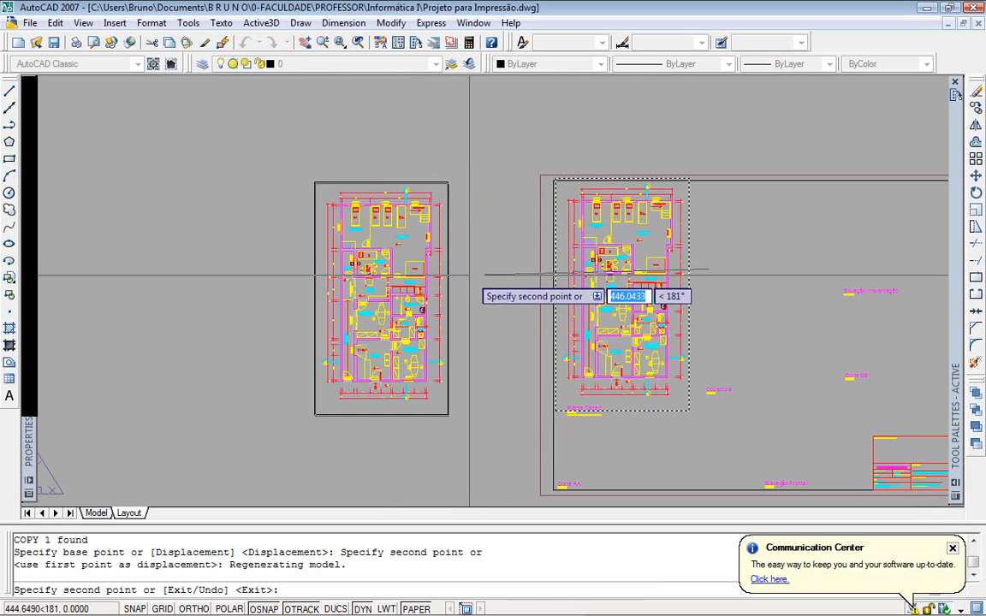
key("Return")
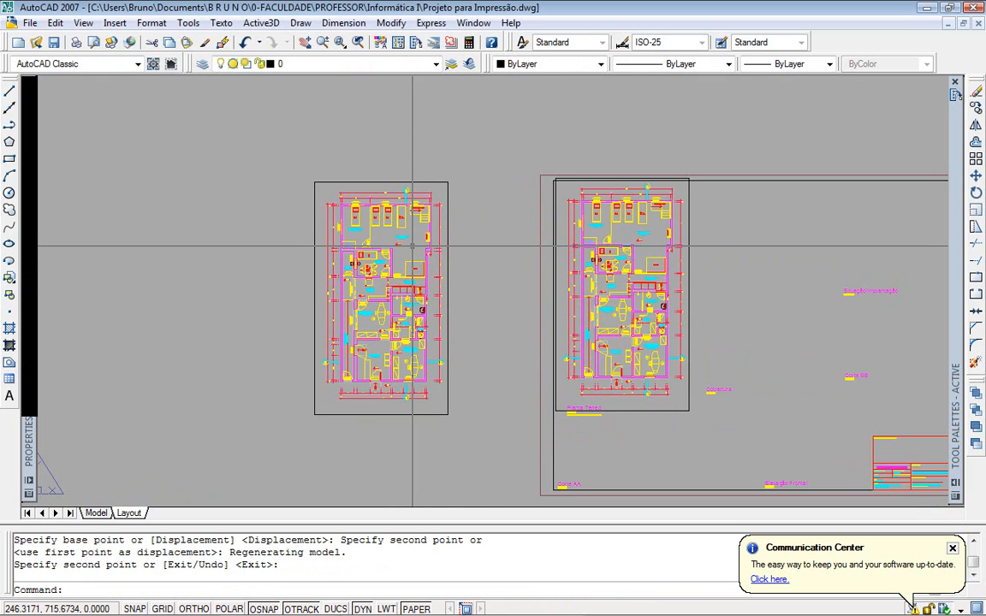
Step: Pan the copied viewport's model view until the roof plan sits inside its frame, and return to paper space
double_click(413, 246)
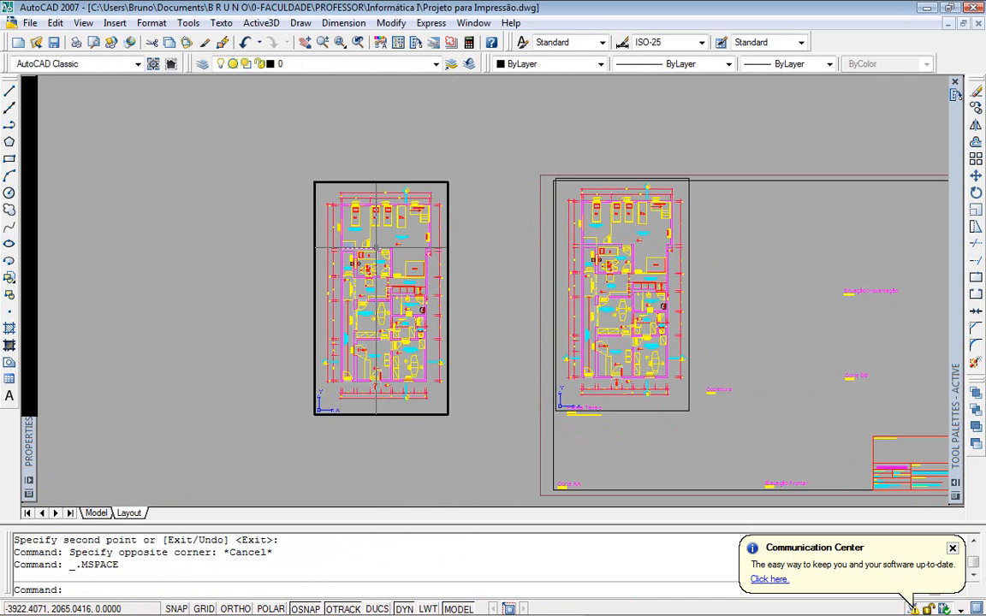
middle_click_drag(380, 240, 409, 369)
middle_click_drag(418, 257, 410, 350)
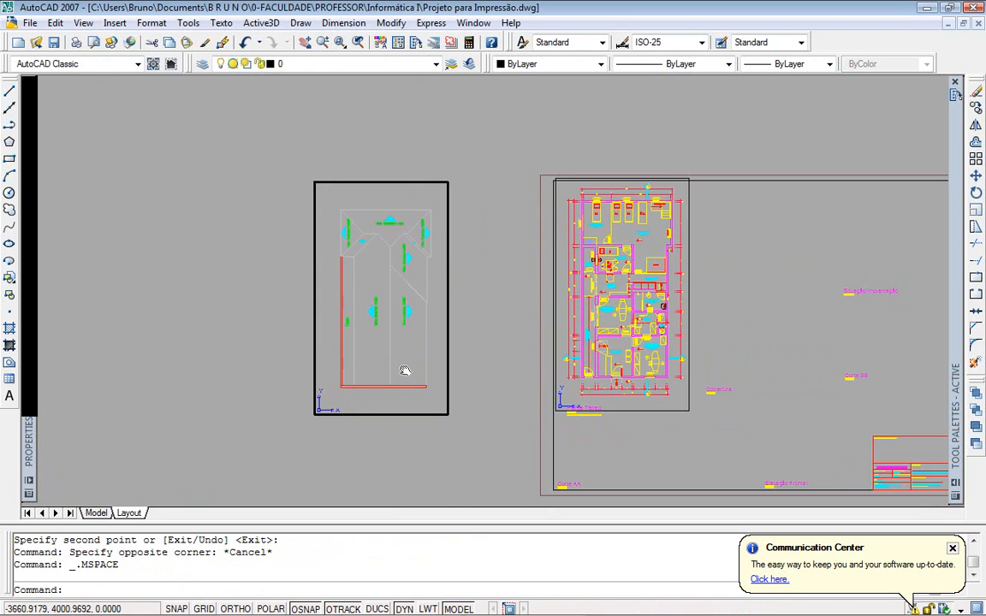
double_click(480, 332)
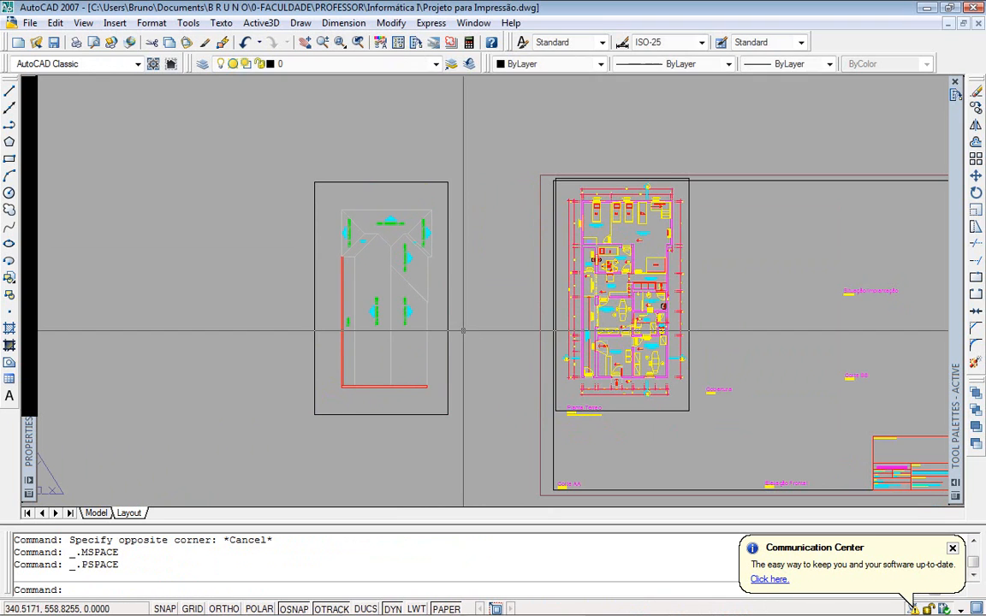
Step: Move the roof plan viewport onto the sheet, directly right of the floor plan viewport and over the Cobertura title
type("m")
key("Return")
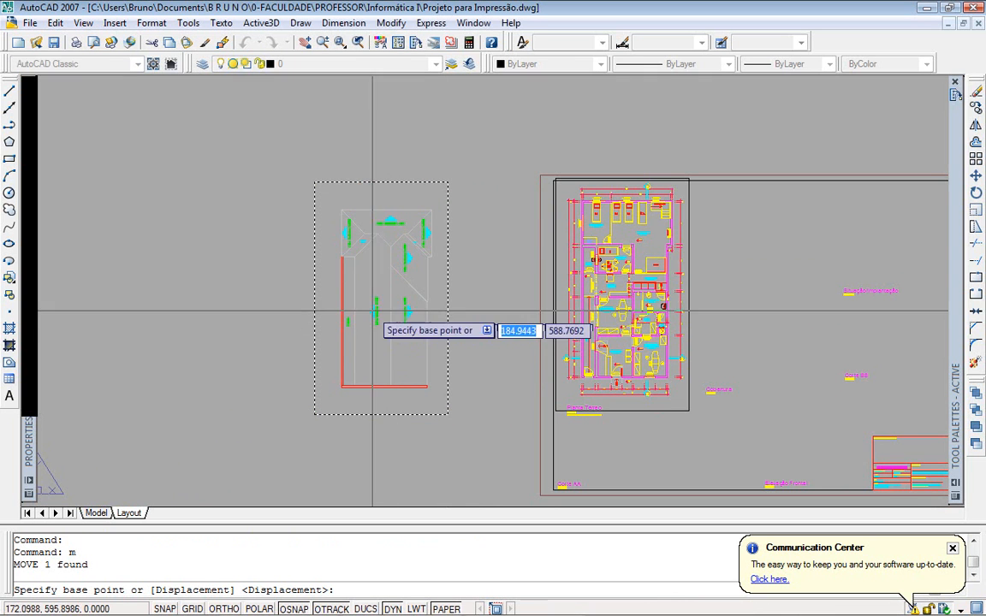
left_click(371, 291)
scroll(557, 272, "down", 2)
scroll(584, 274, "up", 3)
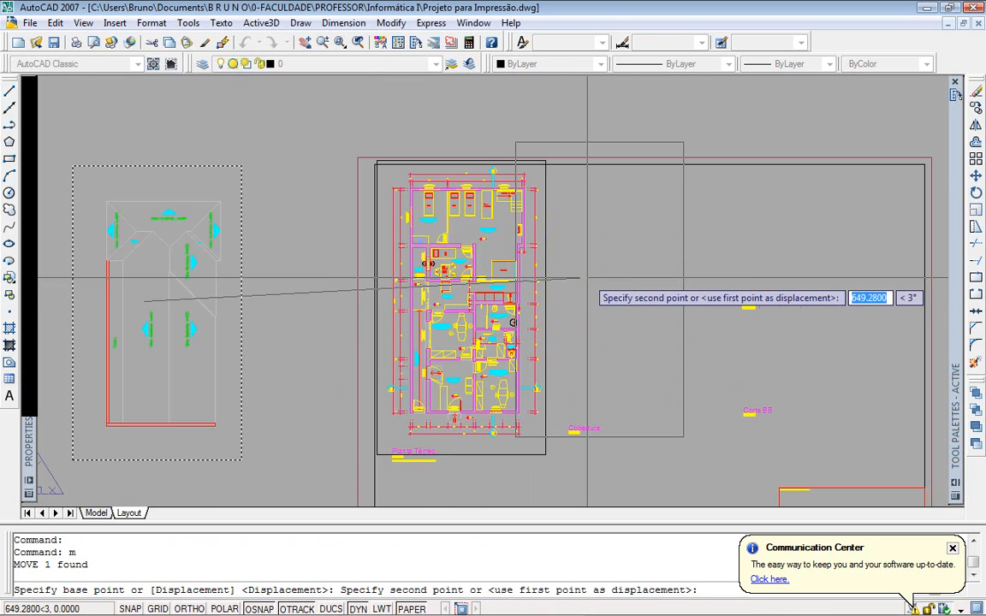
left_click(619, 296)
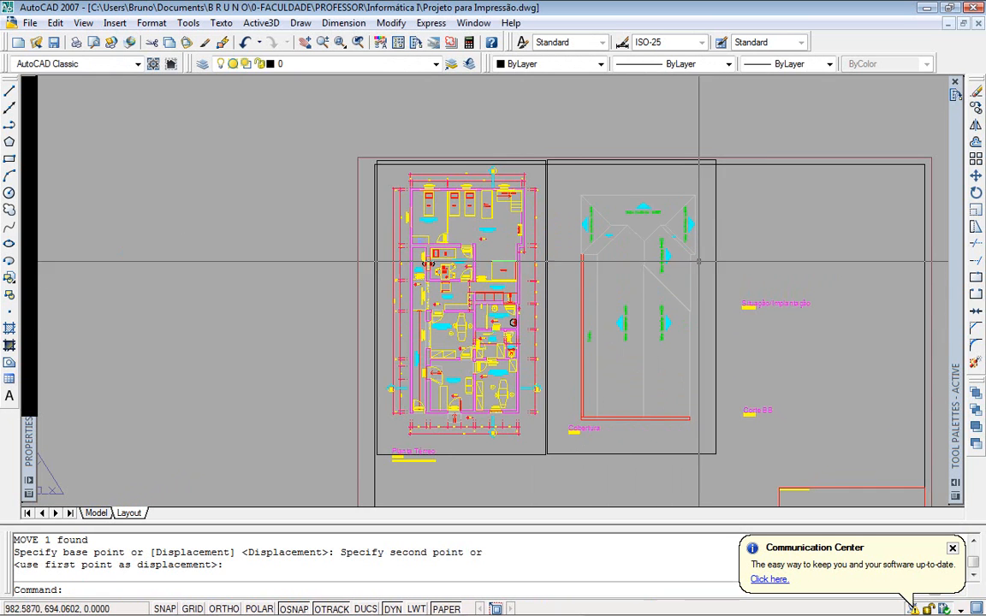
scroll(709, 205, "down", 4)
scroll(713, 258, "up", 2)
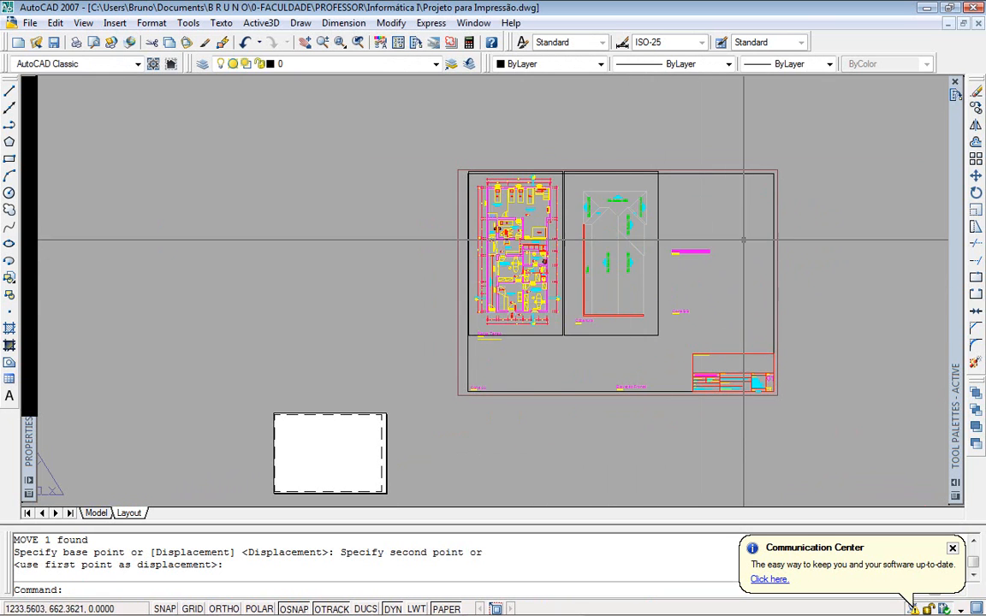